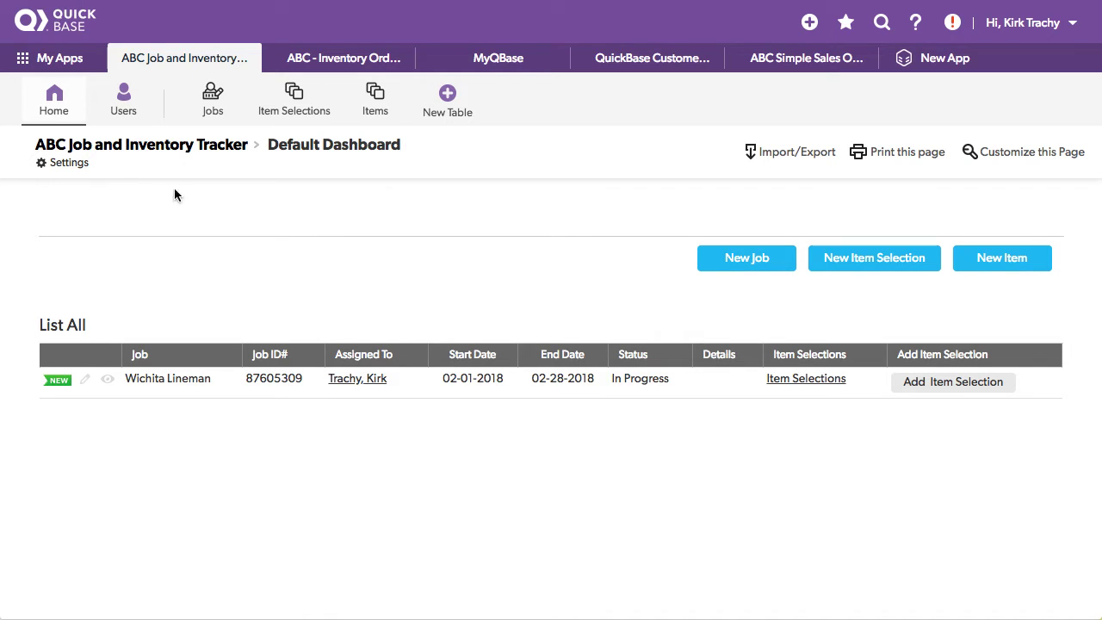
- Open Job #1, Wichita Lineman, from the Jobs list to see its reserved item 0A65729
{"action": "left_click", "coordinate": [215, 113]}
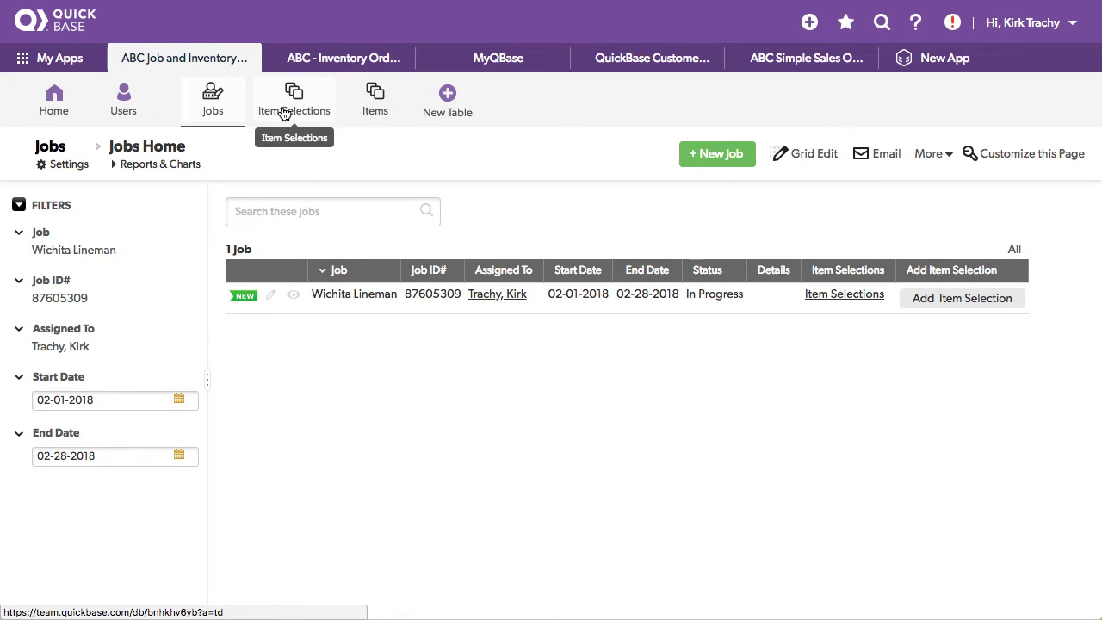
{"action": "left_click", "coordinate": [293, 296]}
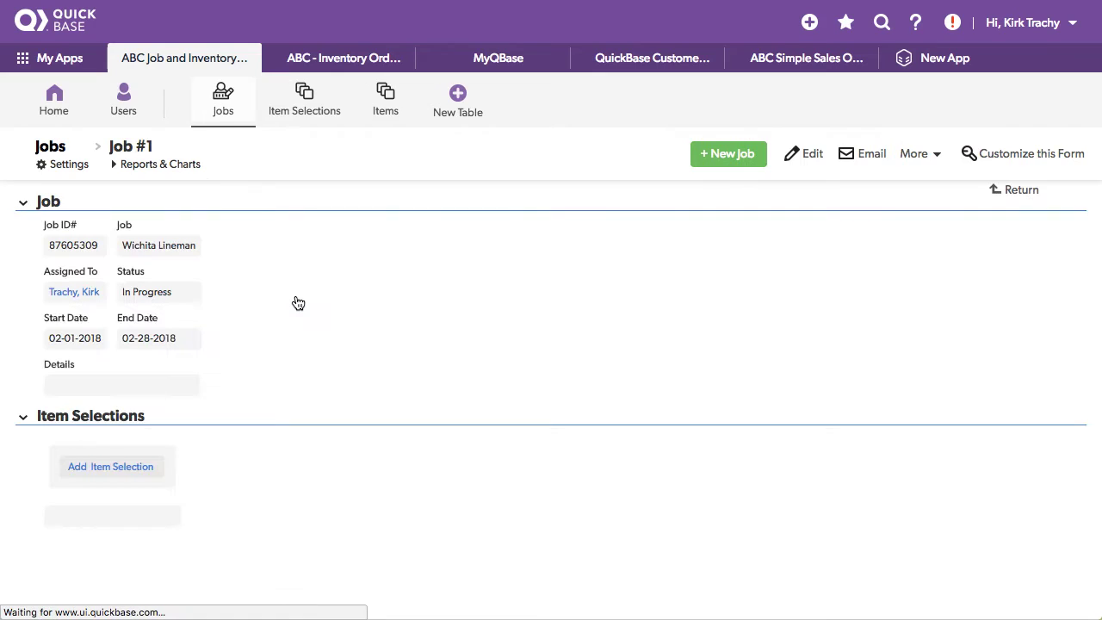
{"action": "scroll", "coordinate": [333, 284], "scroll_direction": "down", "scroll_amount": 1}
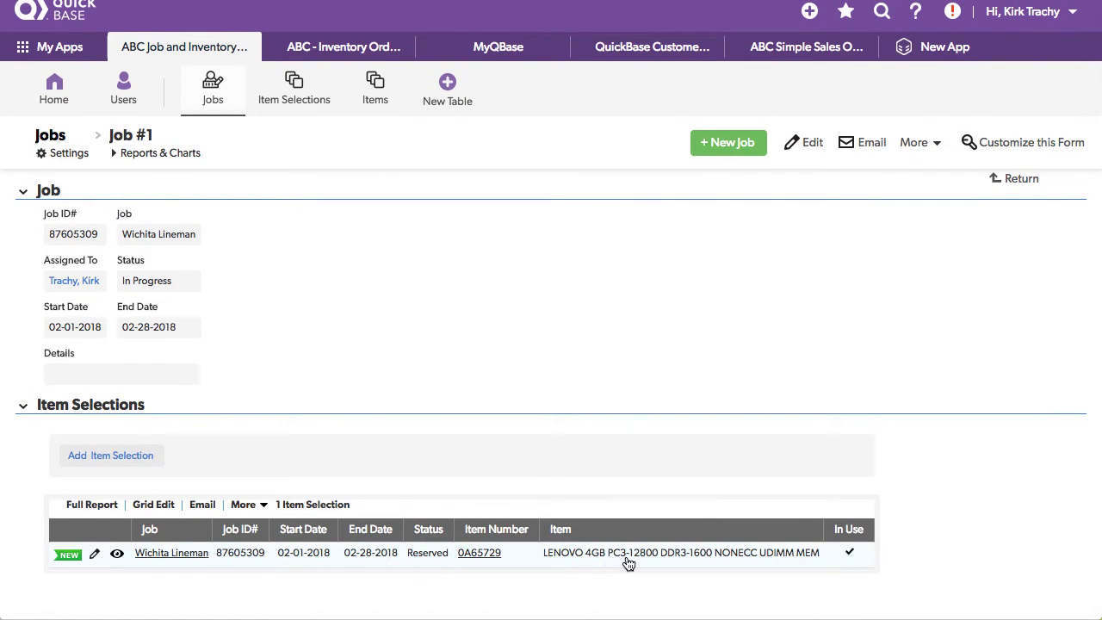
- Add a reserved item selection for 0A89474 LENOVO ThinkServer 1TB drive to Job #1
{"action": "left_click", "coordinate": [109, 463]}
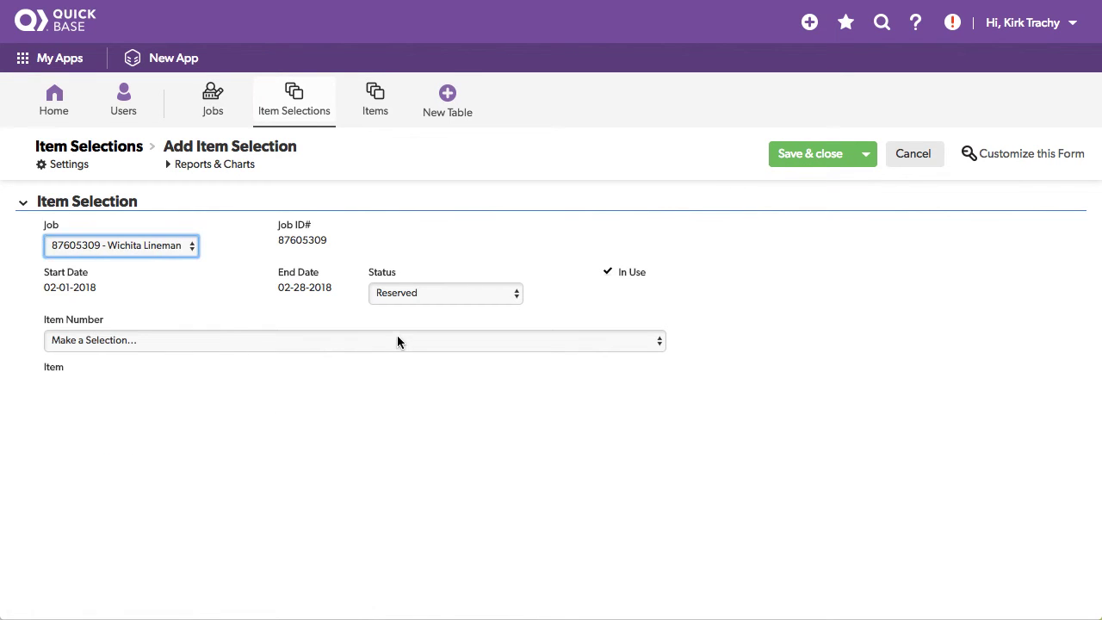
{"action": "left_click", "coordinate": [383, 341]}
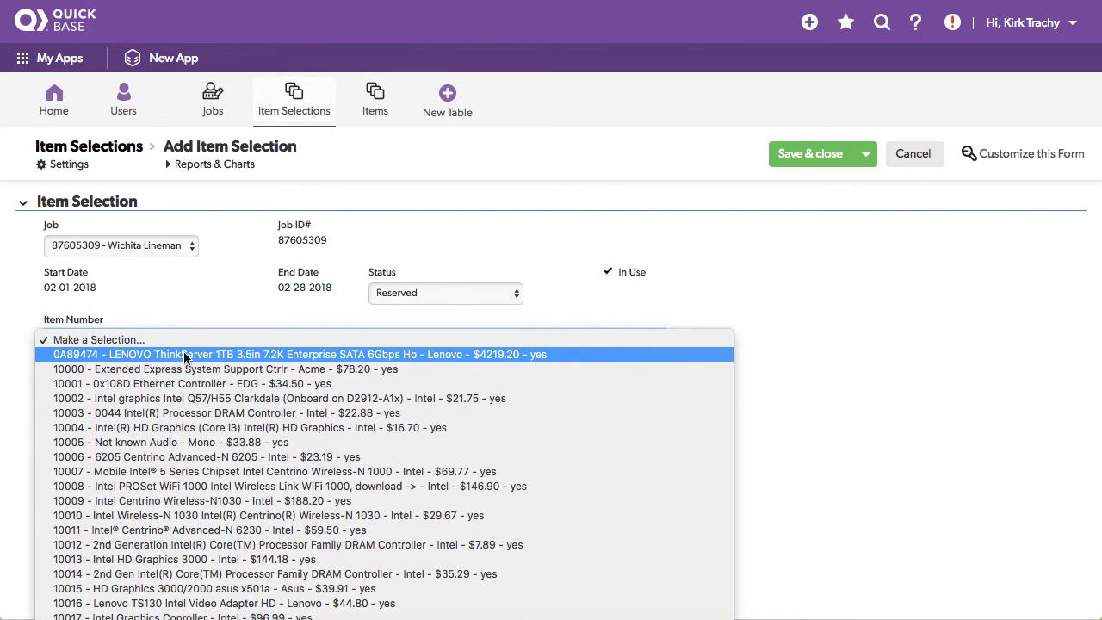
{"action": "left_click", "coordinate": [257, 355]}
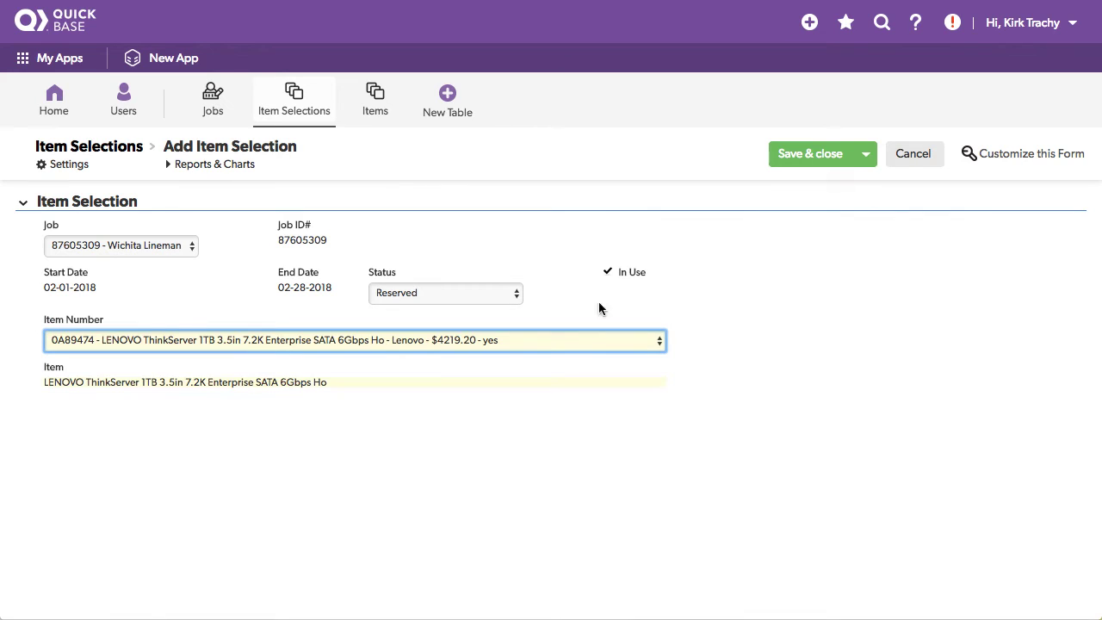
{"action": "left_click", "coordinate": [799, 155]}
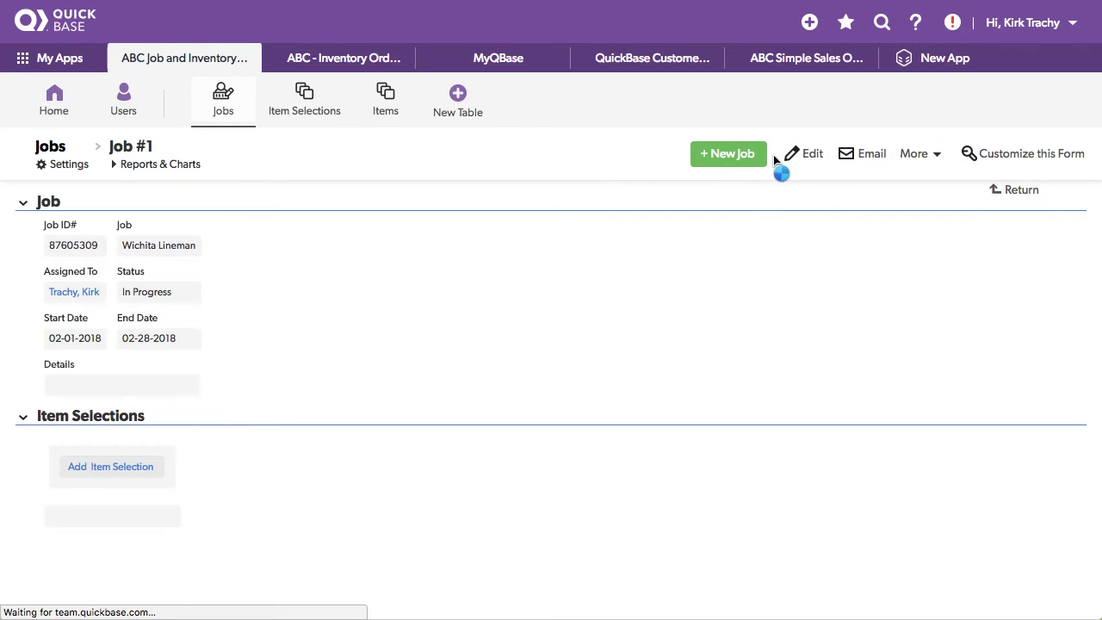
{"action": "scroll", "coordinate": [442, 322], "scroll_direction": "down", "scroll_amount": 2}
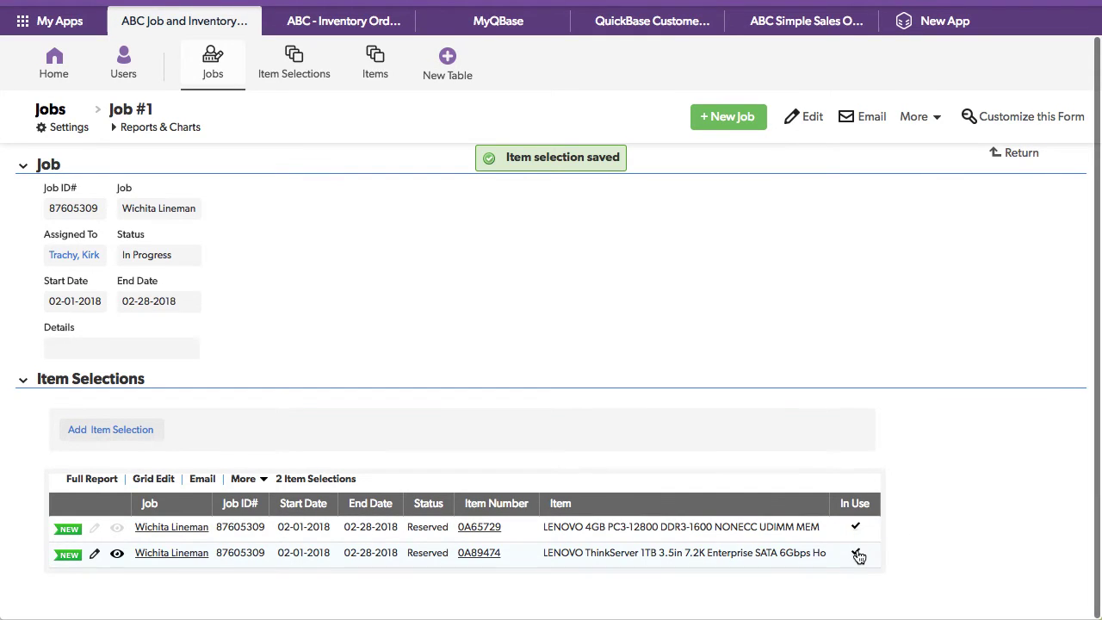
- Add item 10000, Extended Express System Support Ctrlr, as Job #1's third item selection
{"action": "left_click", "coordinate": [110, 432]}
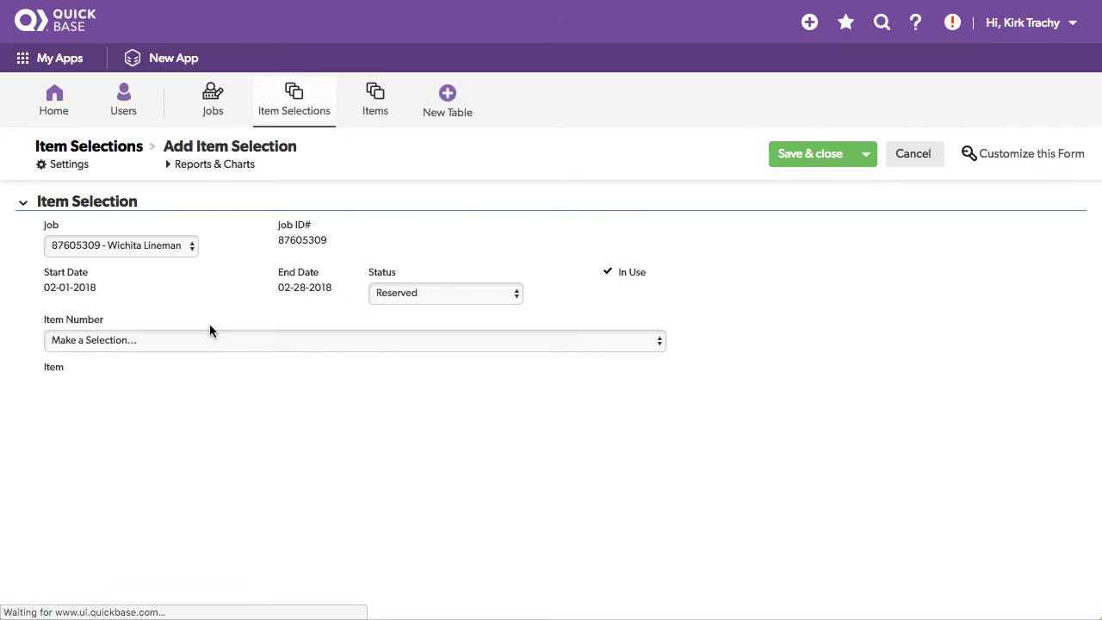
{"action": "left_click", "coordinate": [276, 341]}
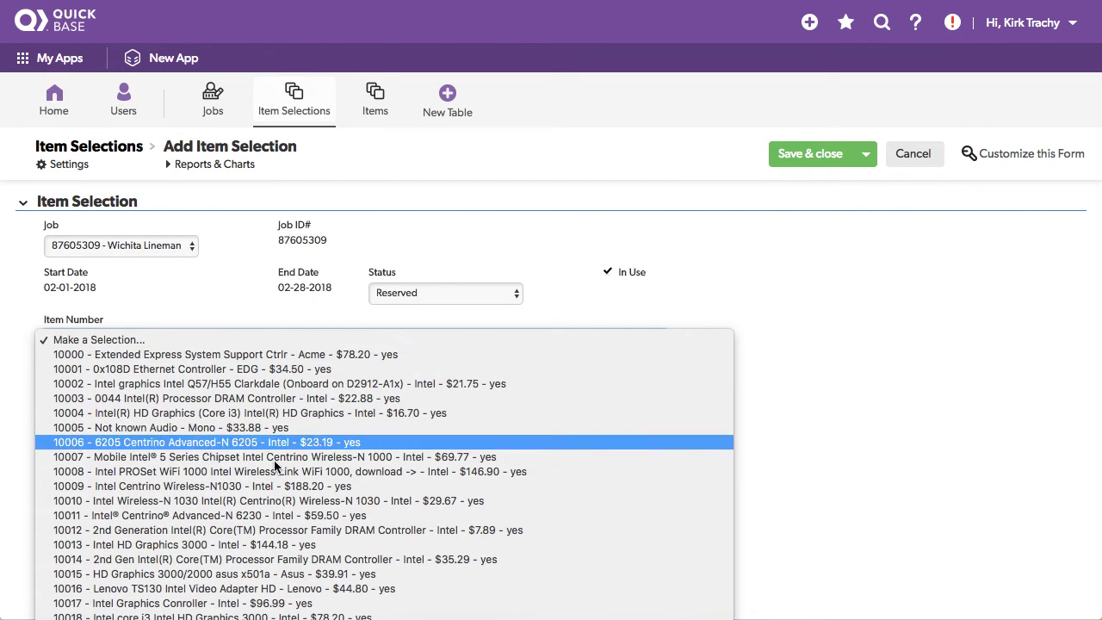
{"action": "left_click", "coordinate": [289, 358]}
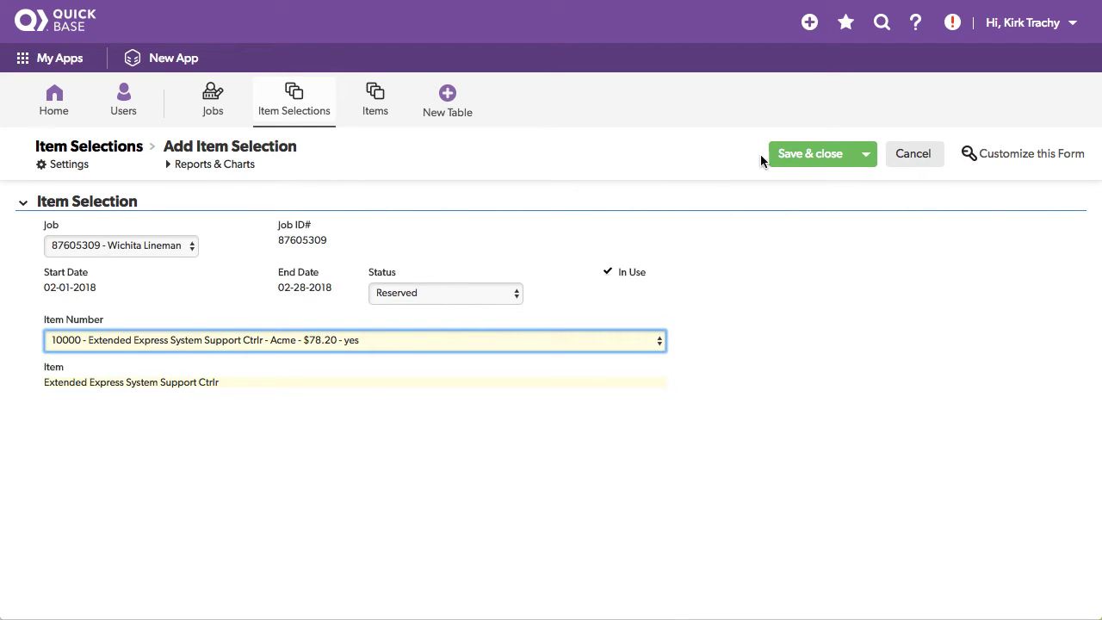
{"action": "left_click", "coordinate": [793, 153]}
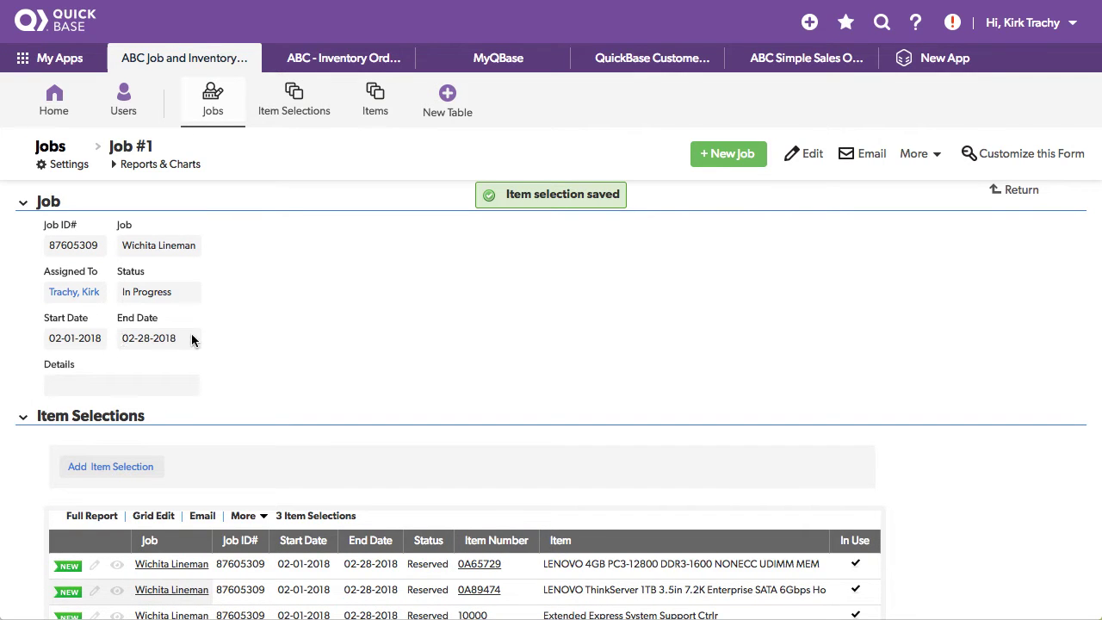
- On a new item selection, review the Status choices (leaving Reserved) and open In Use's field properties
{"action": "scroll", "coordinate": [457, 284], "scroll_direction": "down", "scroll_amount": 1}
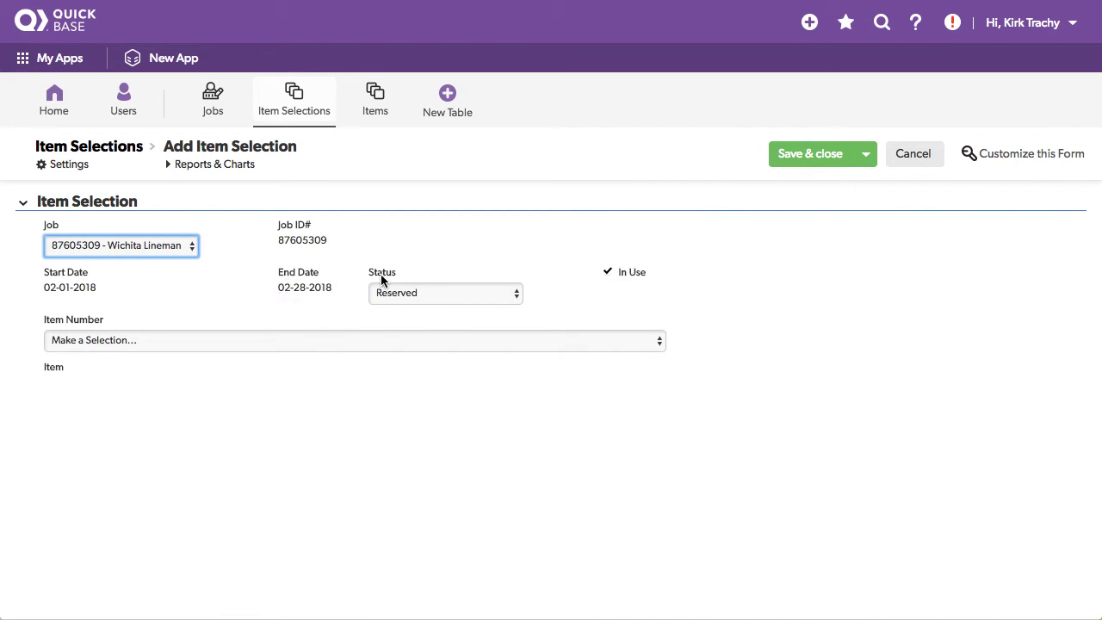
{"action": "left_click_drag", "start_coordinate": [371, 274], "coordinate": [398, 274]}
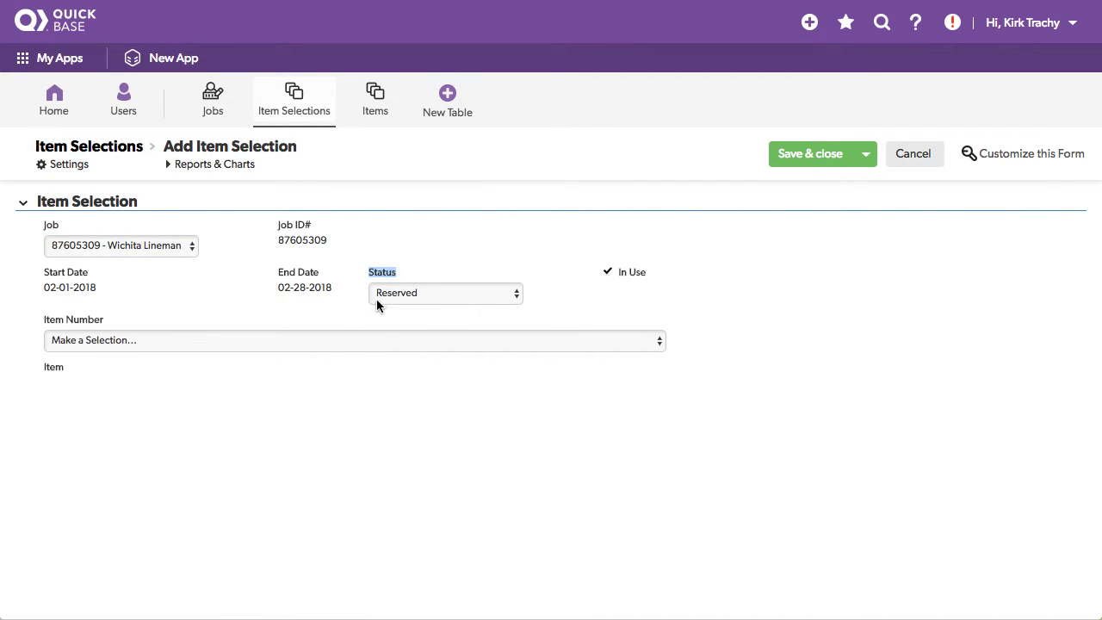
{"action": "left_click", "coordinate": [445, 300]}
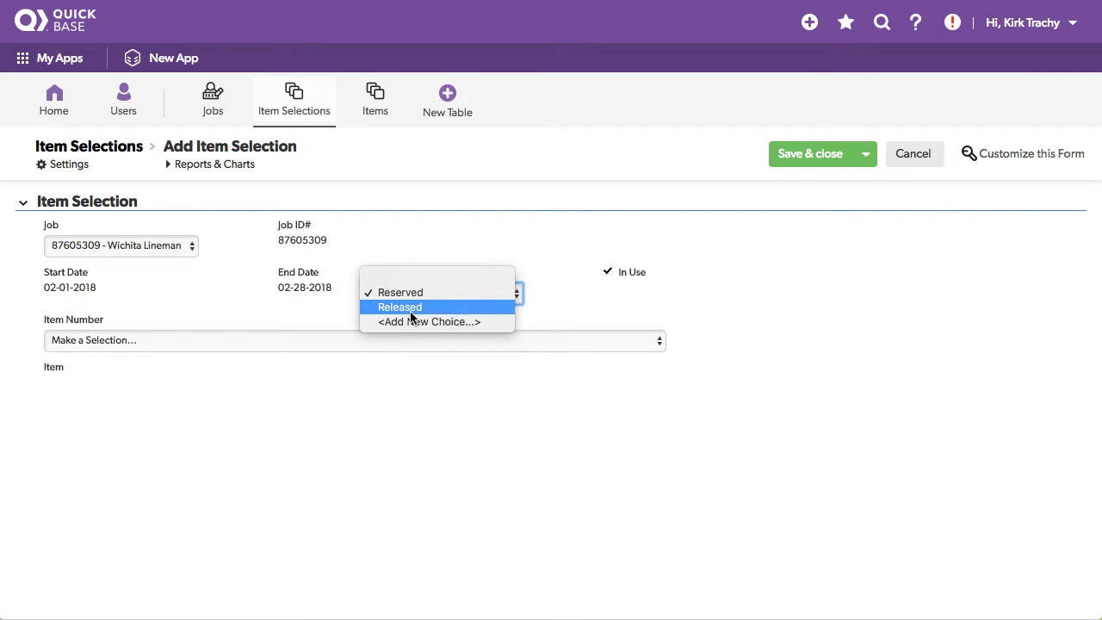
{"action": "left_click", "coordinate": [204, 400]}
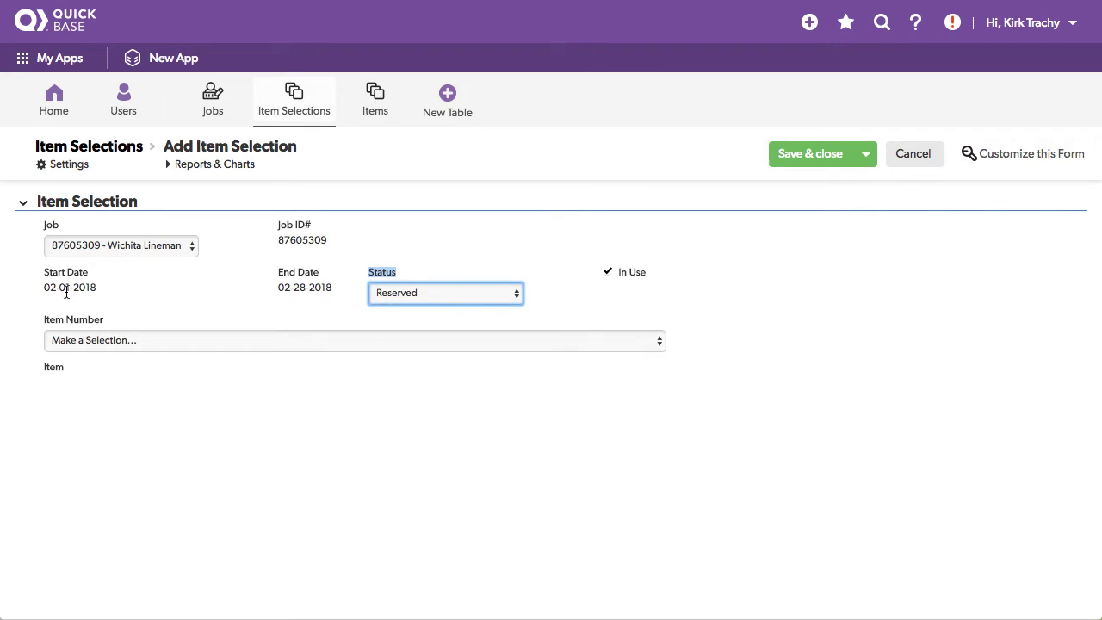
{"action": "left_click", "coordinate": [627, 280]}
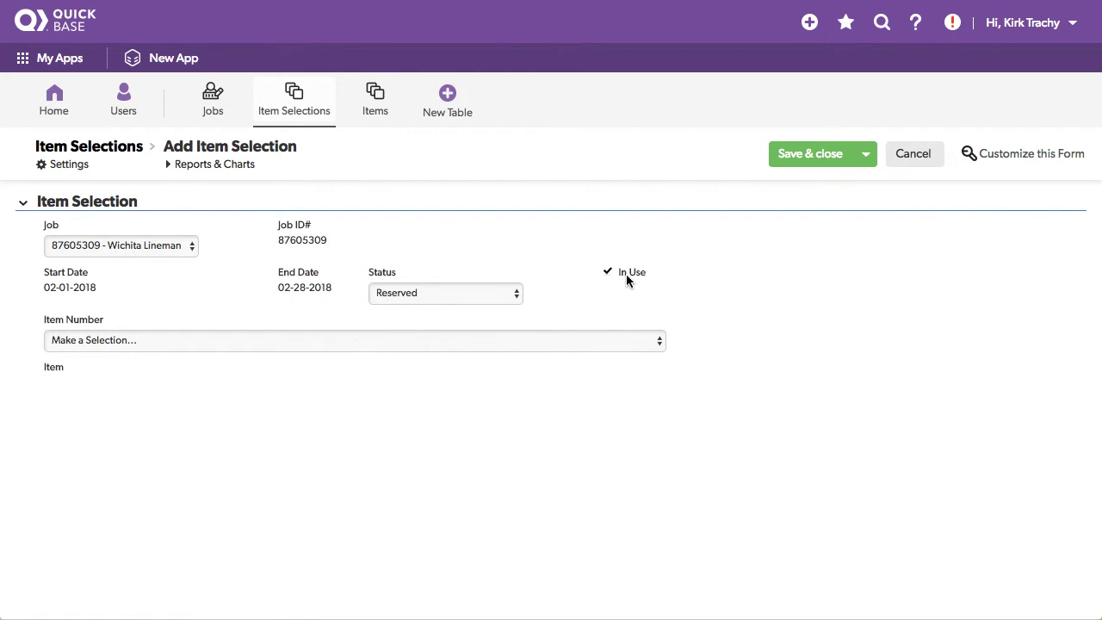
{"action": "right_click", "coordinate": [628, 280]}
{"action": "left_click", "coordinate": [664, 424]}
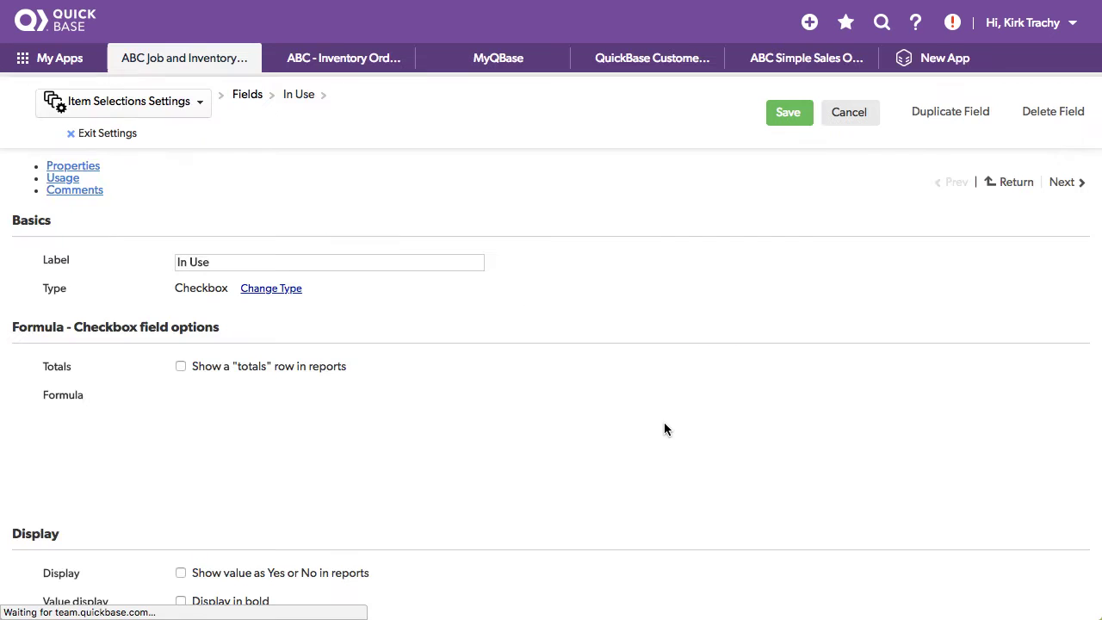
{"action": "scroll", "coordinate": [573, 346], "scroll_direction": "down", "scroll_amount": 3}
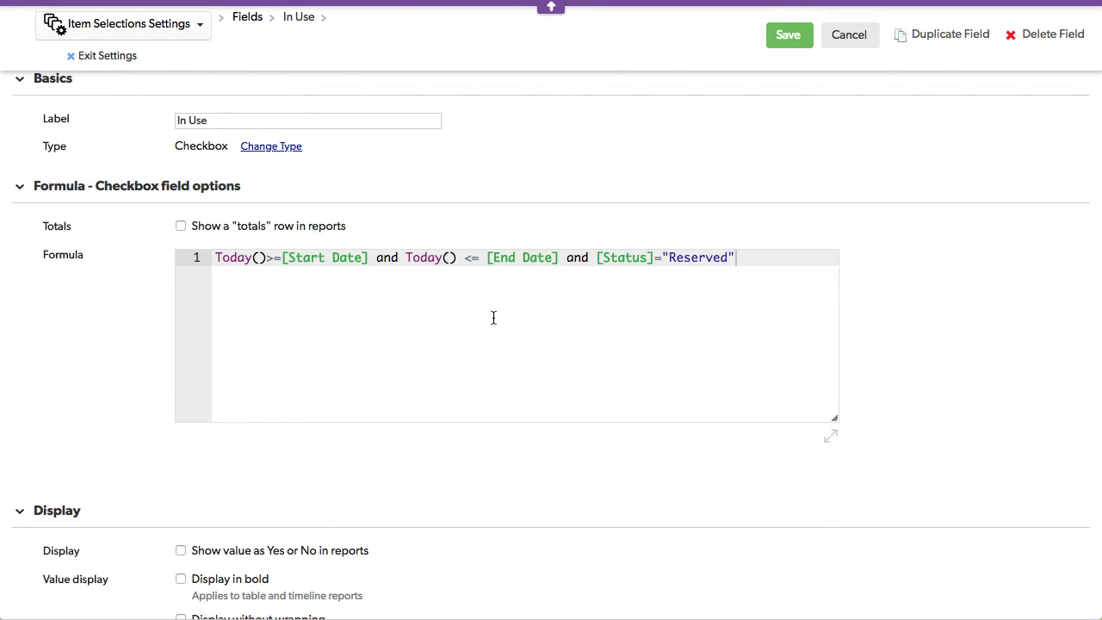
{"action": "scroll", "coordinate": [473, 193], "scroll_direction": "up", "scroll_amount": 3}
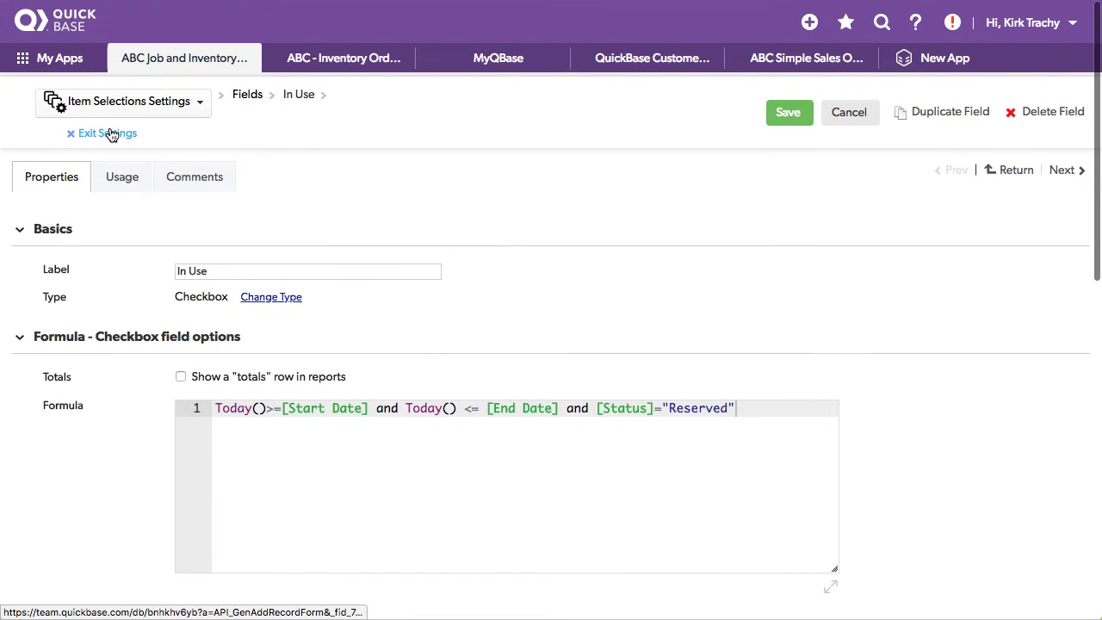
- Back on the form, save a selection for item 10001, the 0x108D Ethernet Controller
{"action": "left_click", "coordinate": [110, 133]}
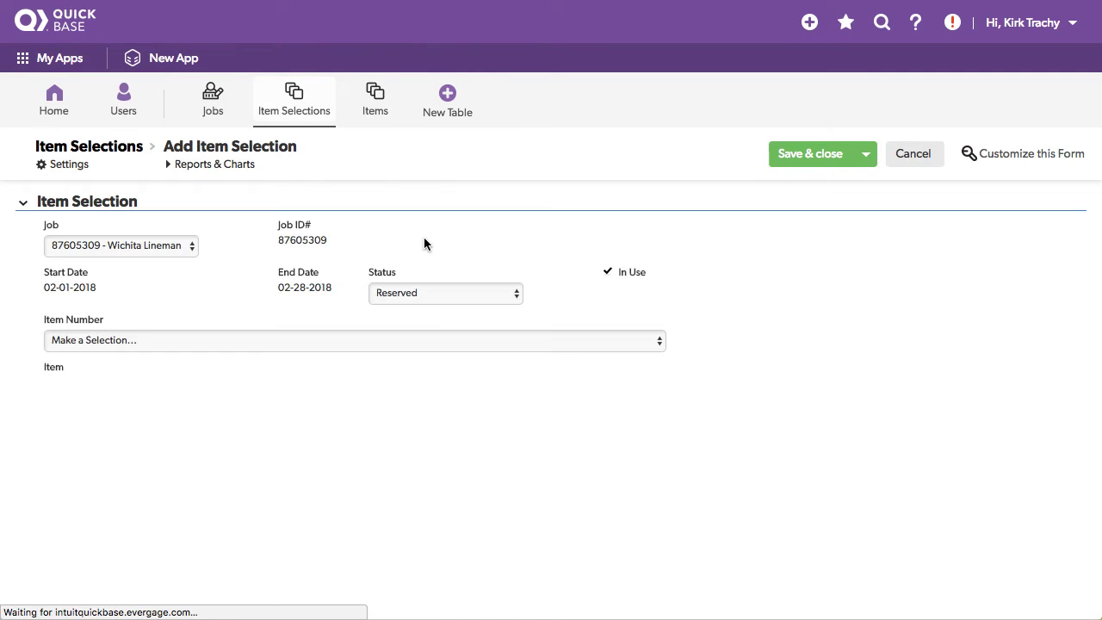
{"action": "left_click", "coordinate": [279, 341]}
{"action": "left_click", "coordinate": [279, 353]}
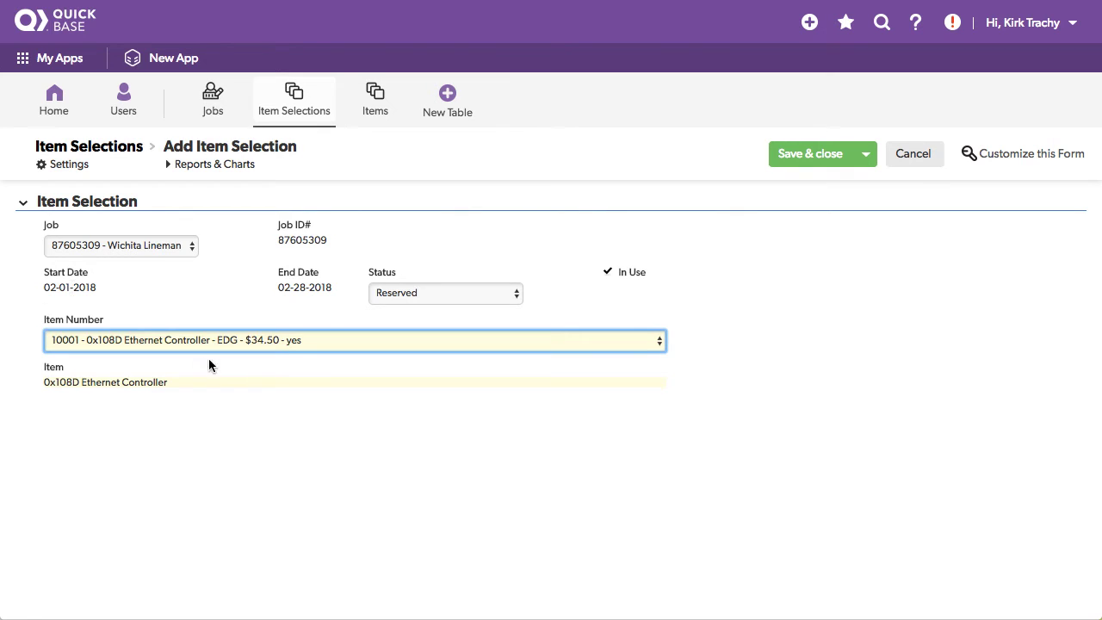
{"action": "left_click", "coordinate": [809, 154]}
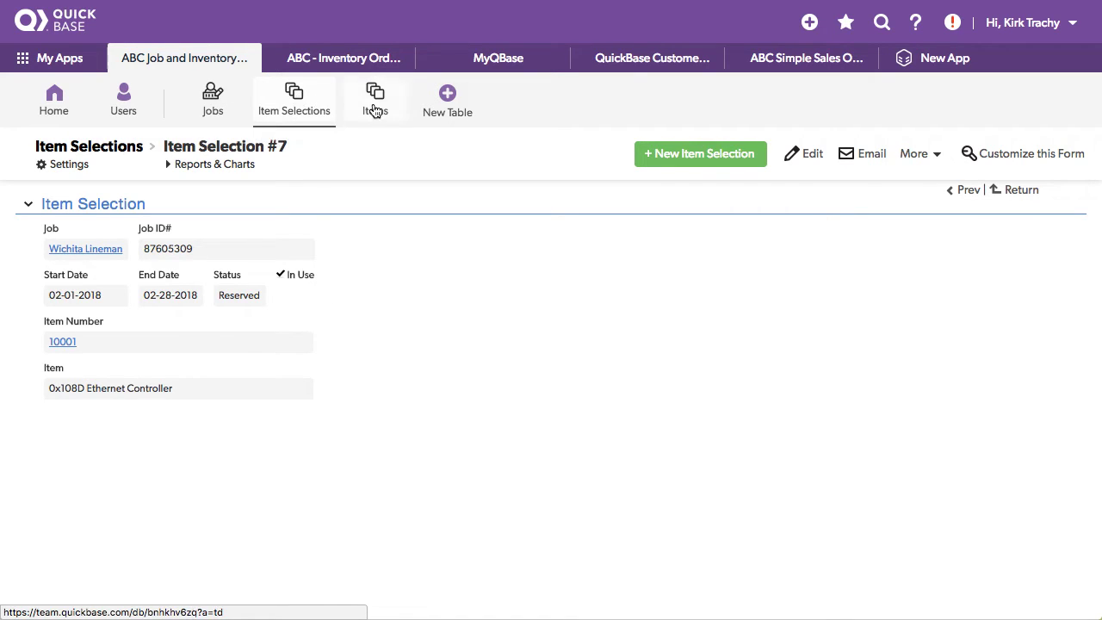
- Open the Items – Item Selections entry under the table-to-table relationships settings
{"action": "left_click", "coordinate": [72, 168]}
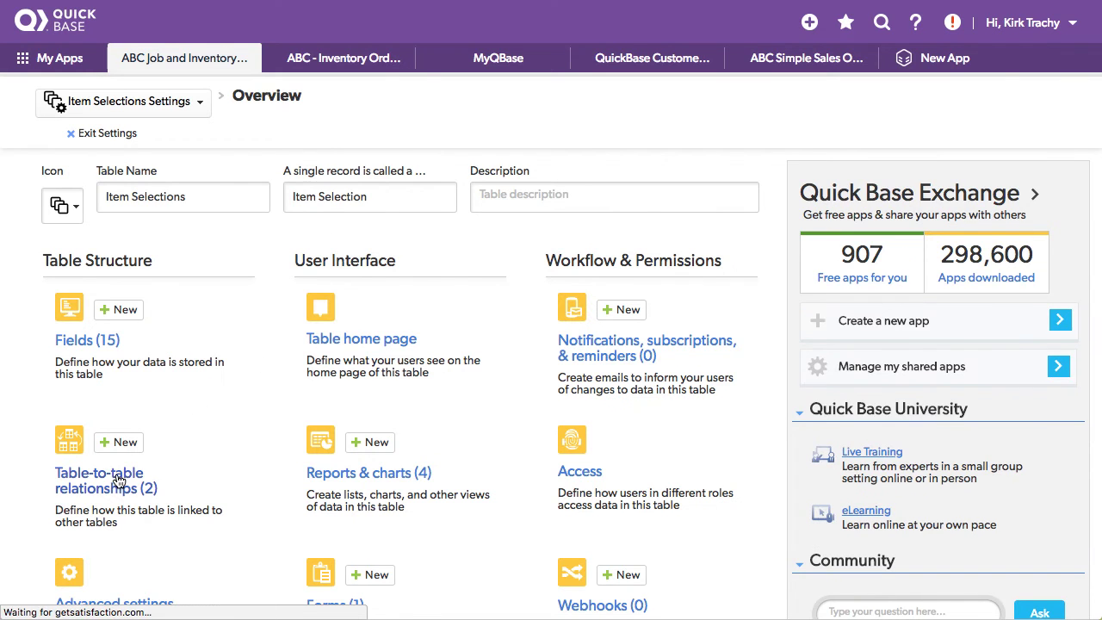
{"action": "left_click", "coordinate": [118, 486]}
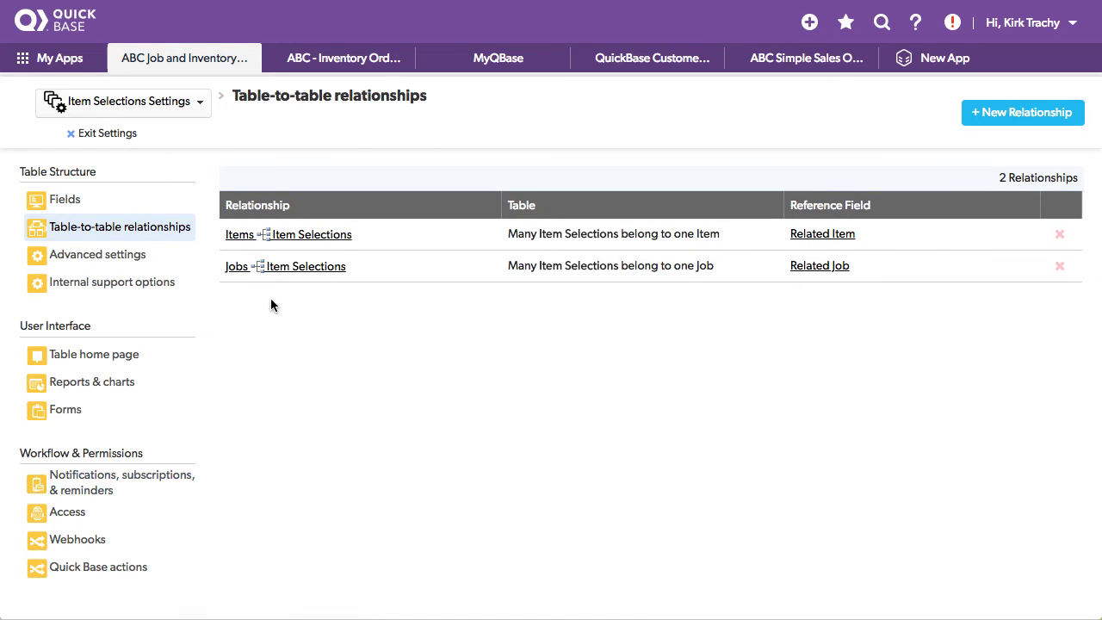
{"action": "left_click", "coordinate": [240, 235]}
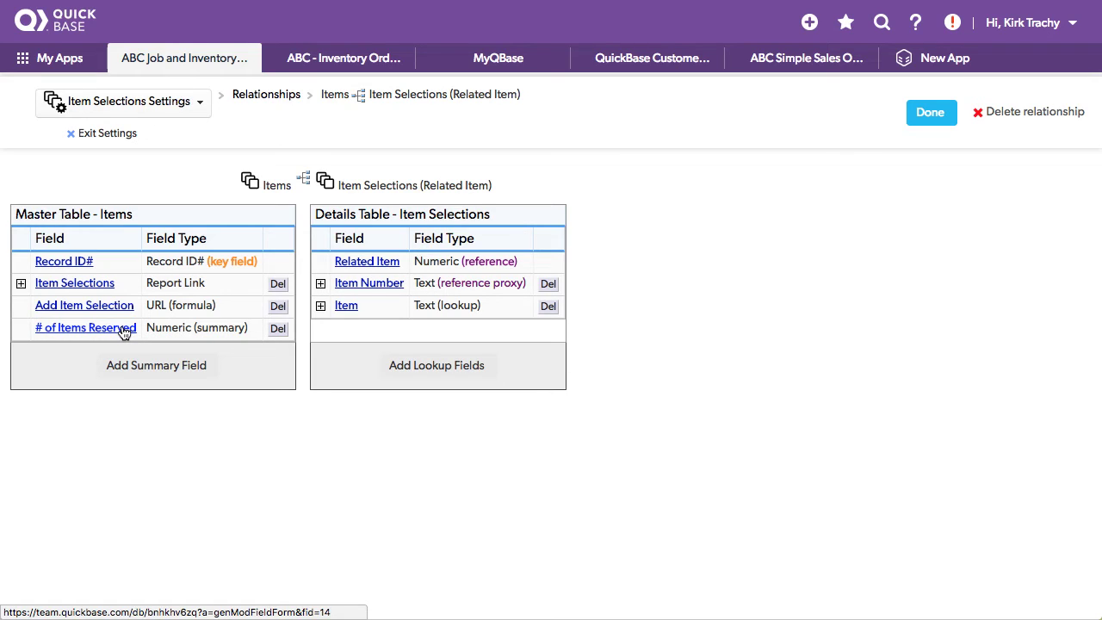
- From the Items table, open Item #9, 0A65729, showing 1 reserved and Available unchecked
{"action": "left_click", "coordinate": [107, 134]}
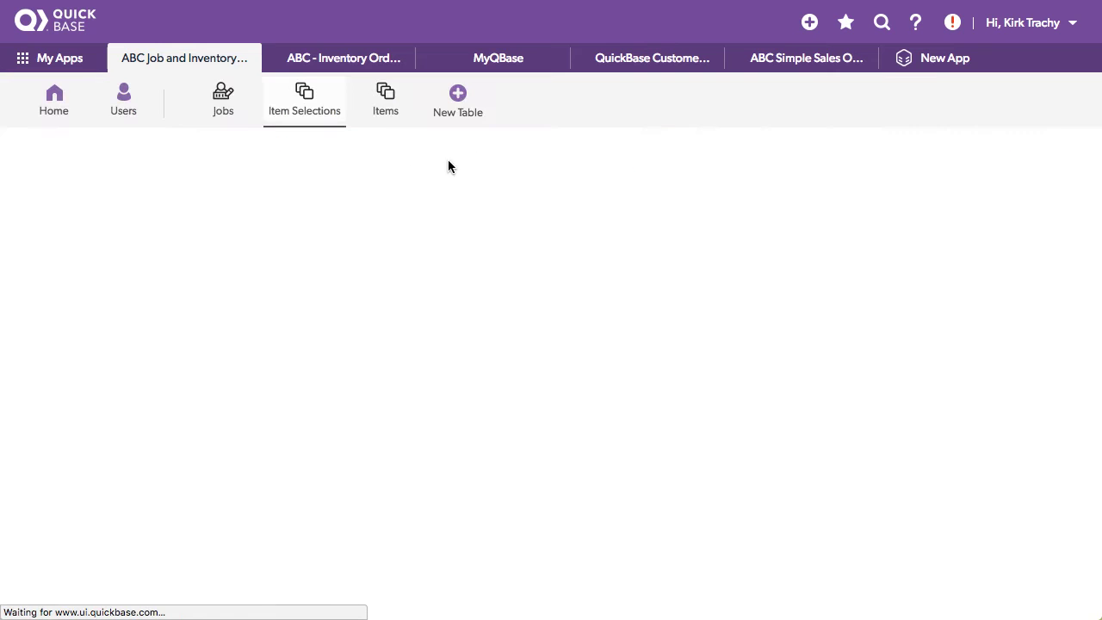
{"action": "left_click", "coordinate": [384, 101]}
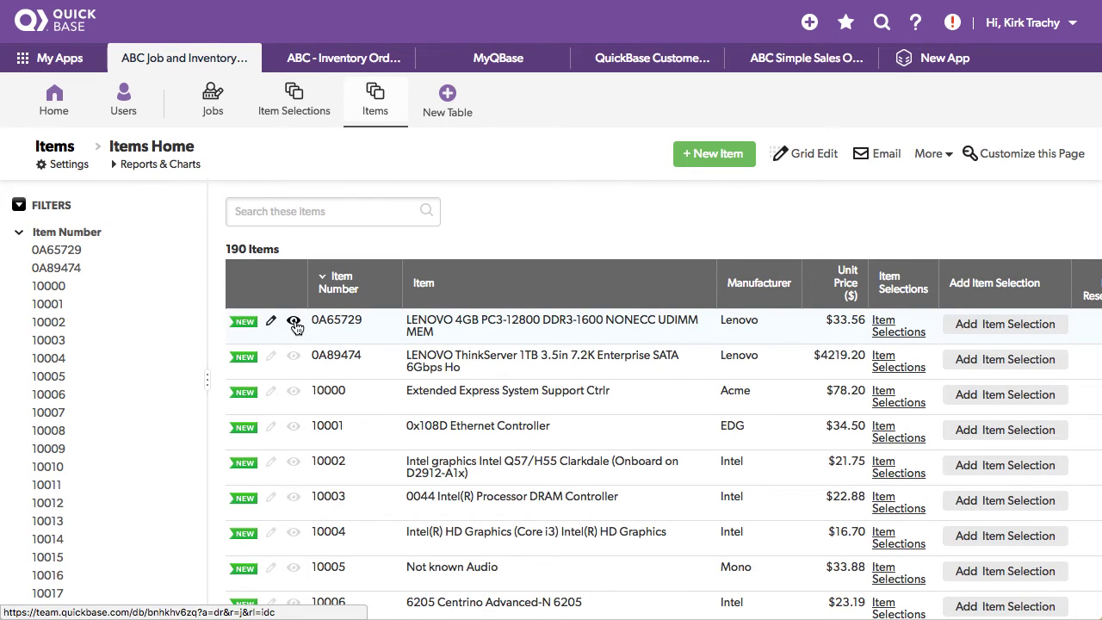
{"action": "left_click", "coordinate": [294, 323]}
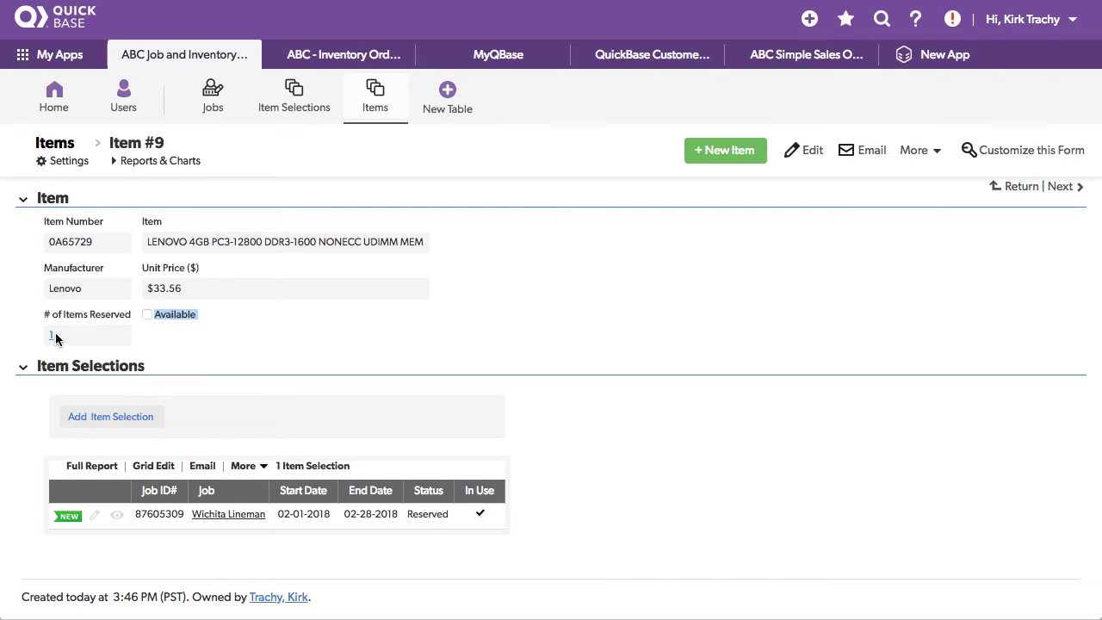
- Delete Item Selection #1, the Wichita Lineman reservation of 0A65729, confirming the deletion
{"action": "left_click", "coordinate": [117, 517]}
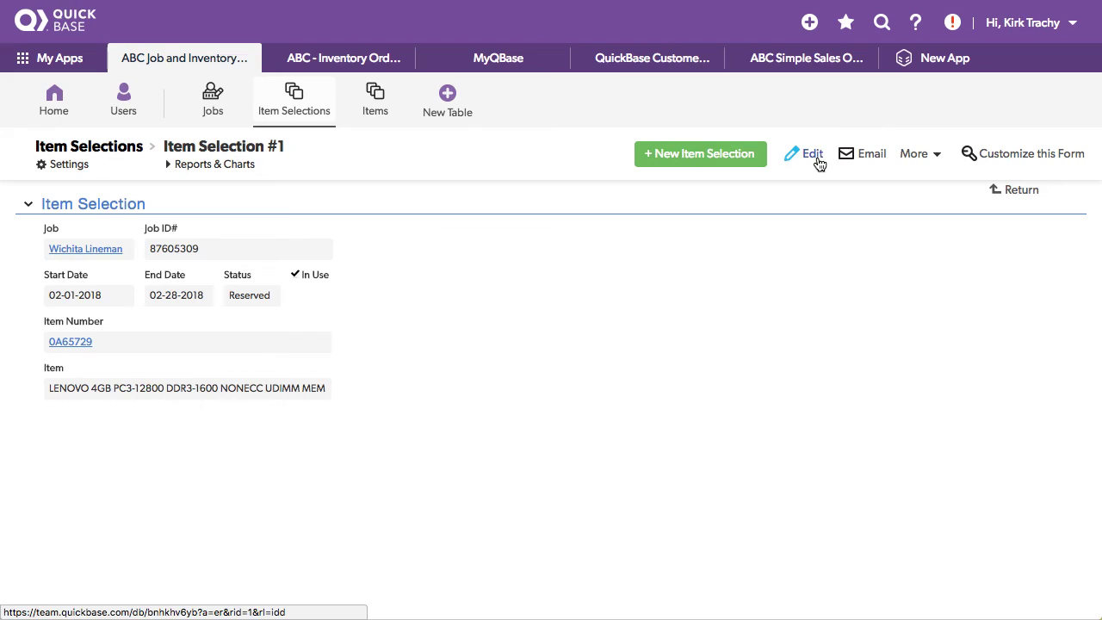
{"action": "left_click", "coordinate": [913, 155]}
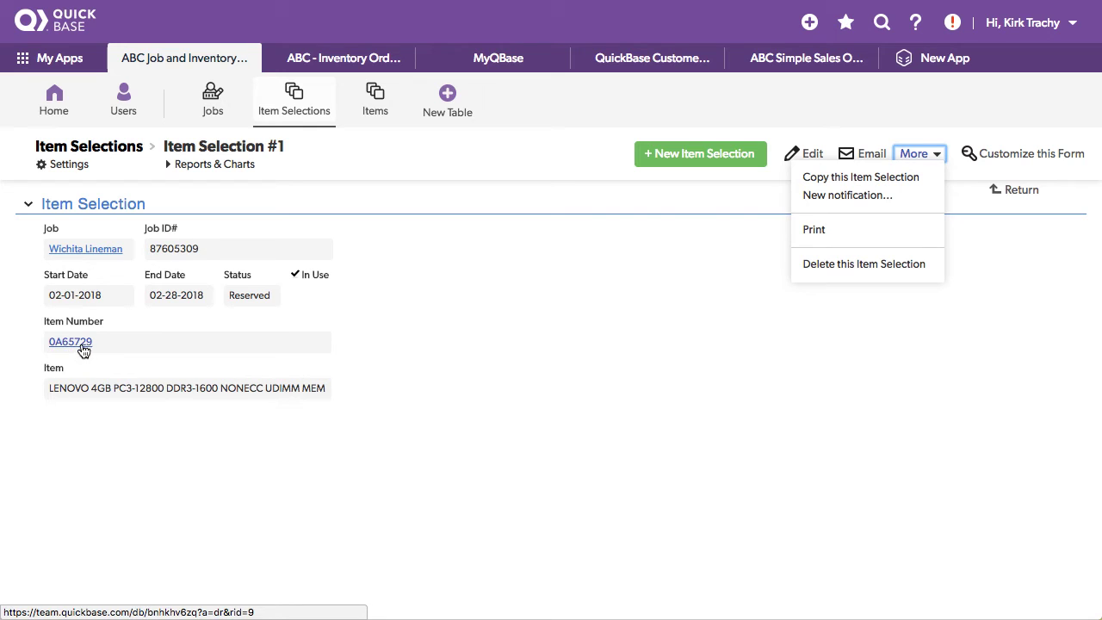
{"action": "left_click", "coordinate": [832, 267]}
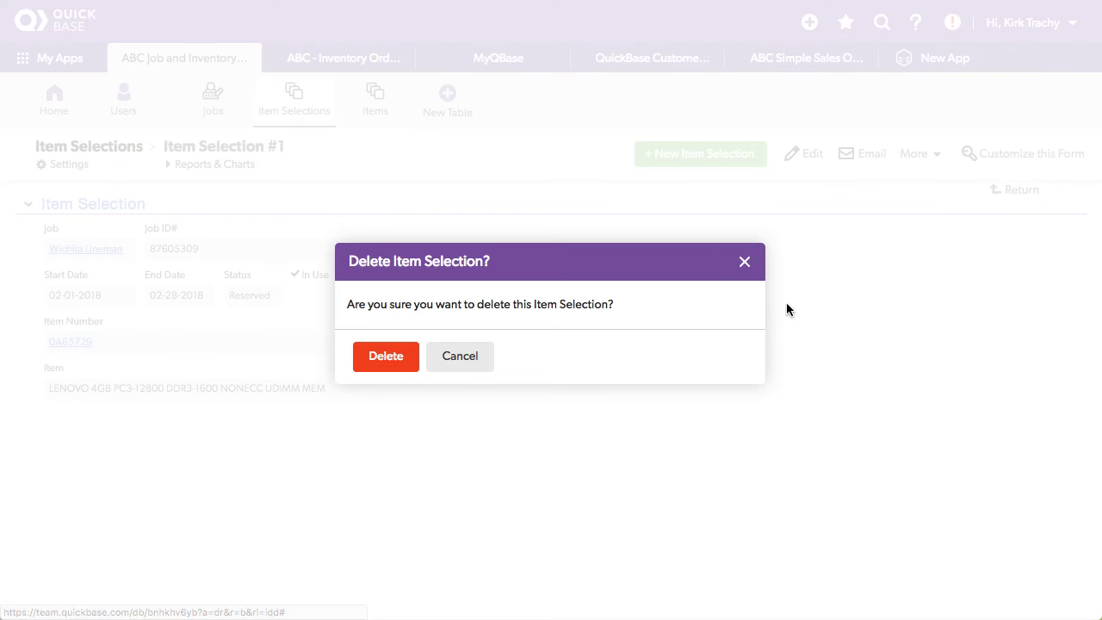
{"action": "left_click", "coordinate": [405, 362]}
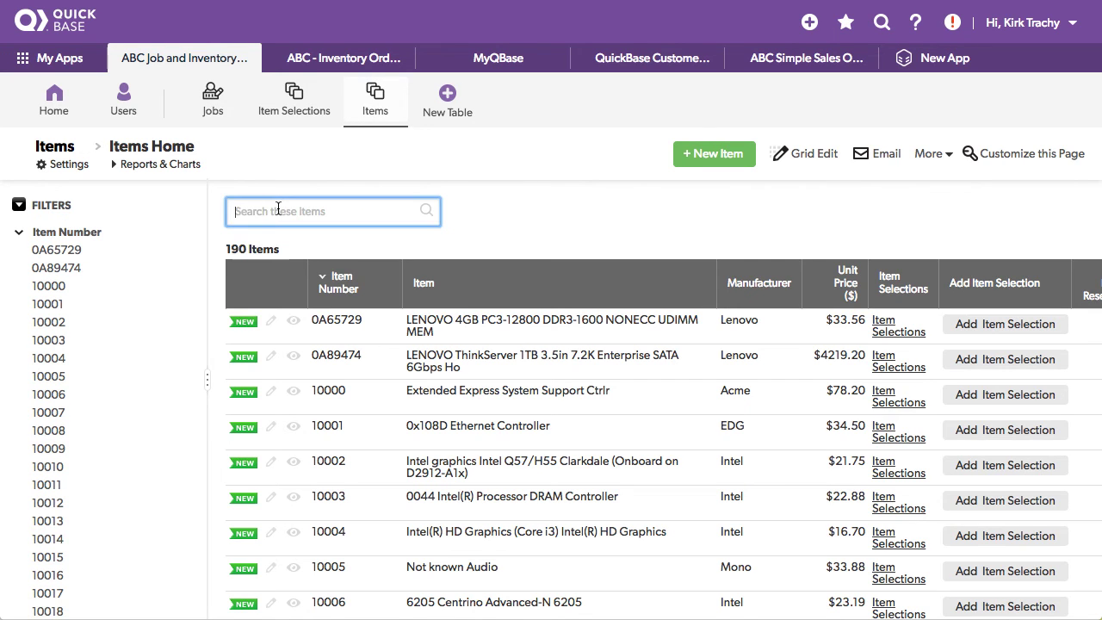
- Search Items for 5729, confirm 0A65729 shows 0 reserved and Available checked, then return to Items
{"action": "type", "text": "5729"}
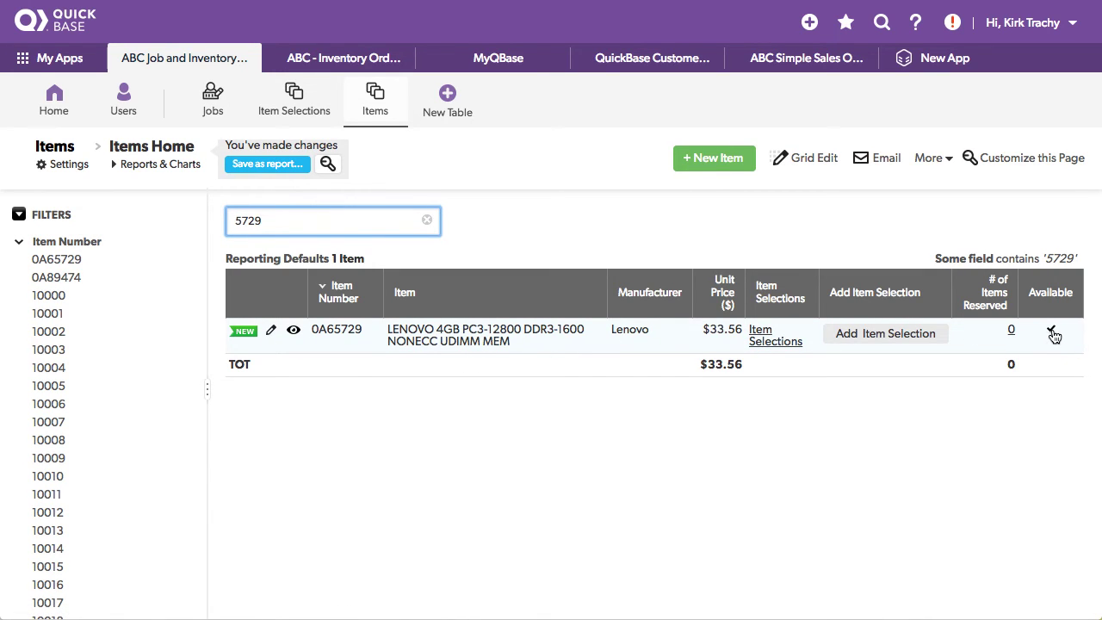
{"action": "left_click", "coordinate": [294, 331]}
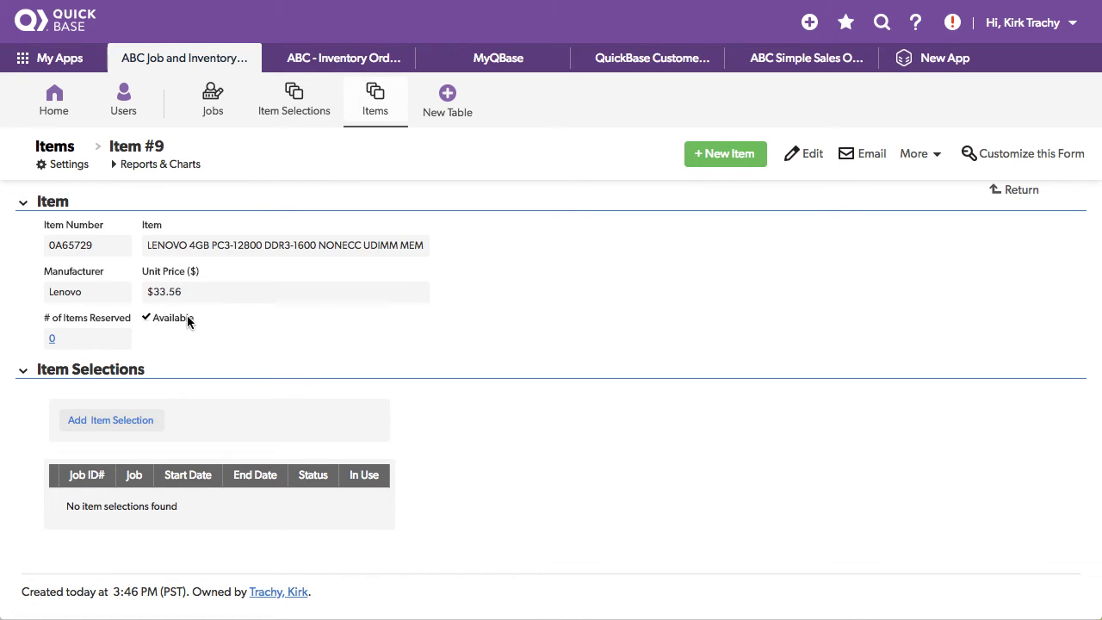
{"action": "left_click", "coordinate": [375, 93]}
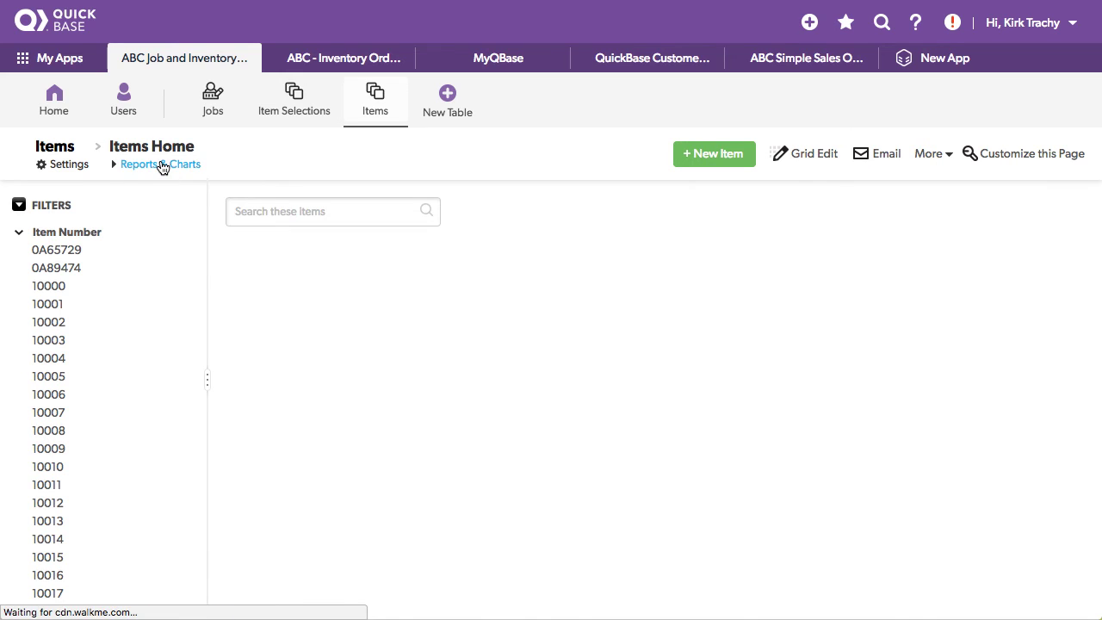
- Open the Available Items report and review its settings filter: Available equals checked
{"action": "left_click", "coordinate": [162, 166]}
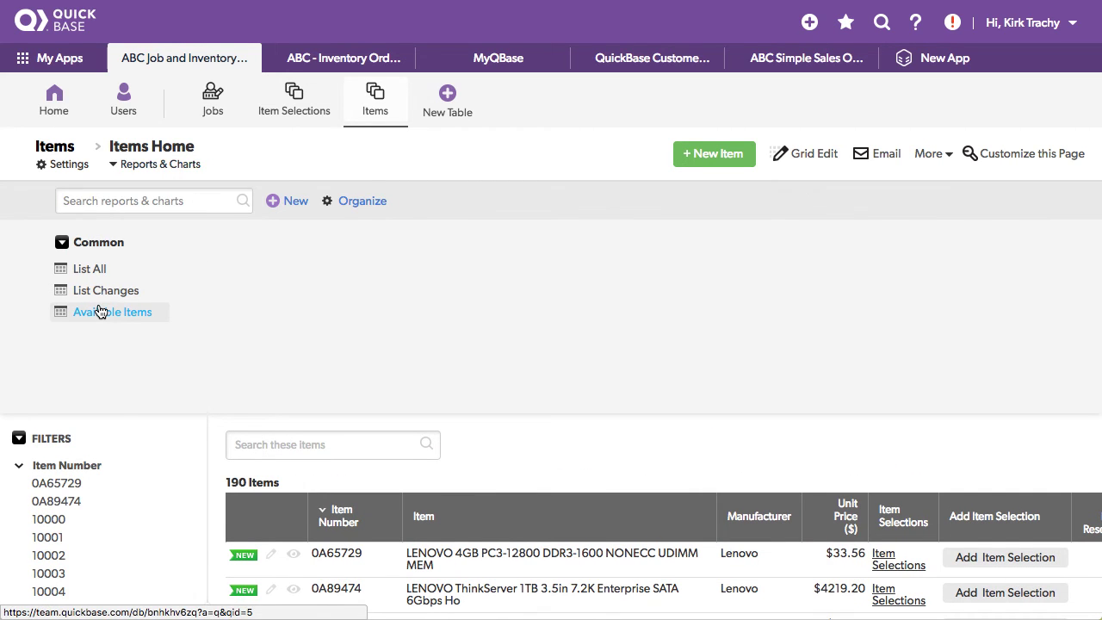
{"action": "left_click", "coordinate": [99, 312]}
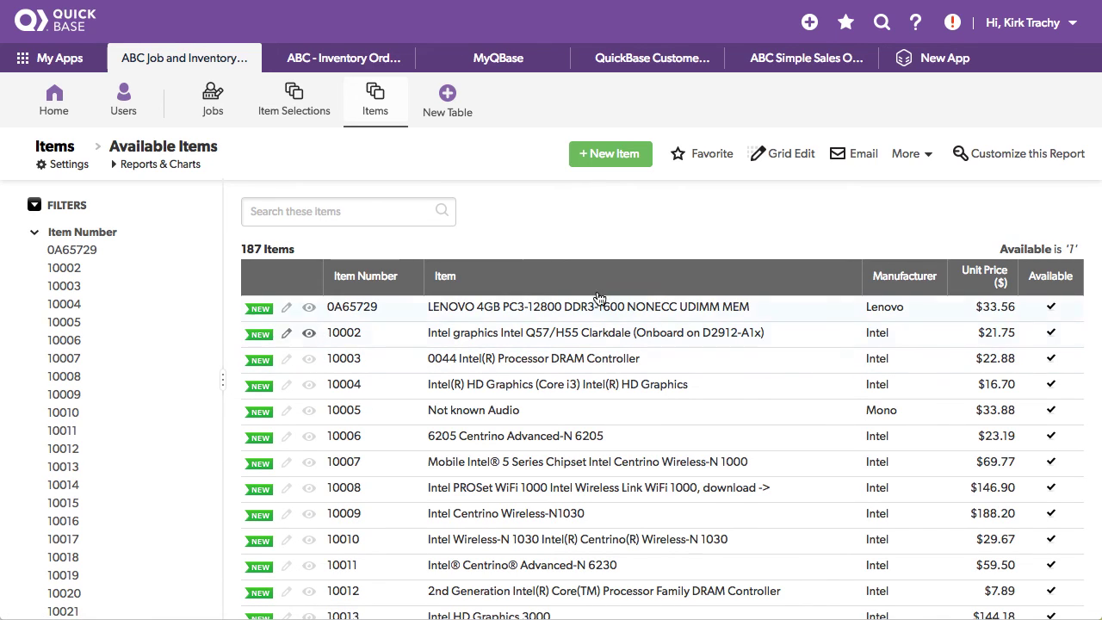
{"action": "left_click", "coordinate": [1025, 154]}
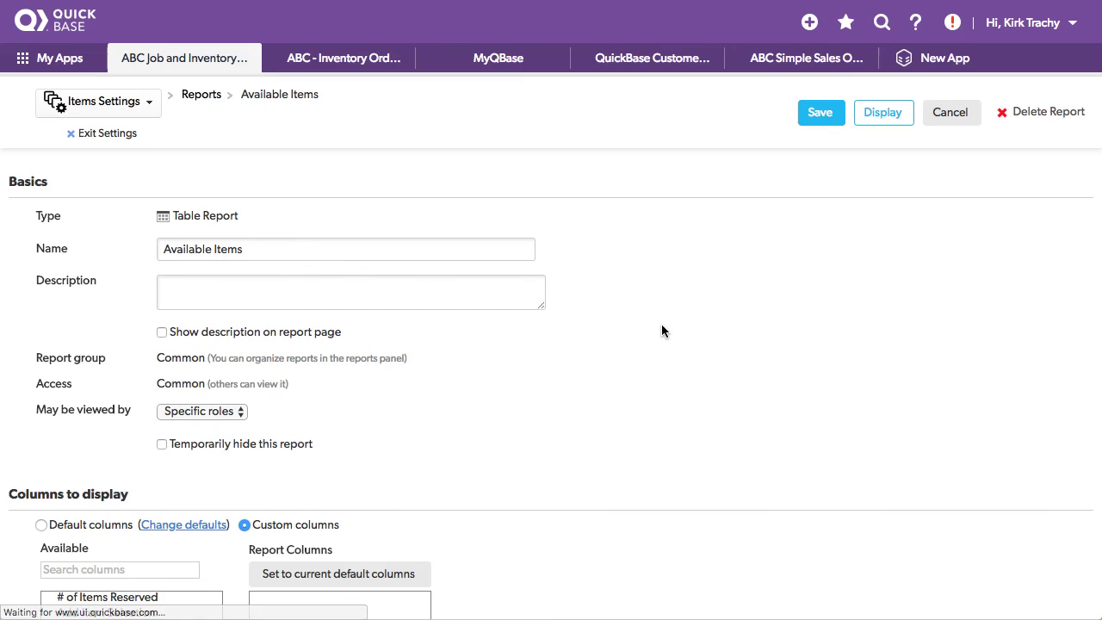
{"action": "scroll", "coordinate": [661, 331], "scroll_direction": "down", "scroll_amount": 6}
{"action": "scroll", "coordinate": [662, 331], "scroll_direction": "down", "scroll_amount": 3}
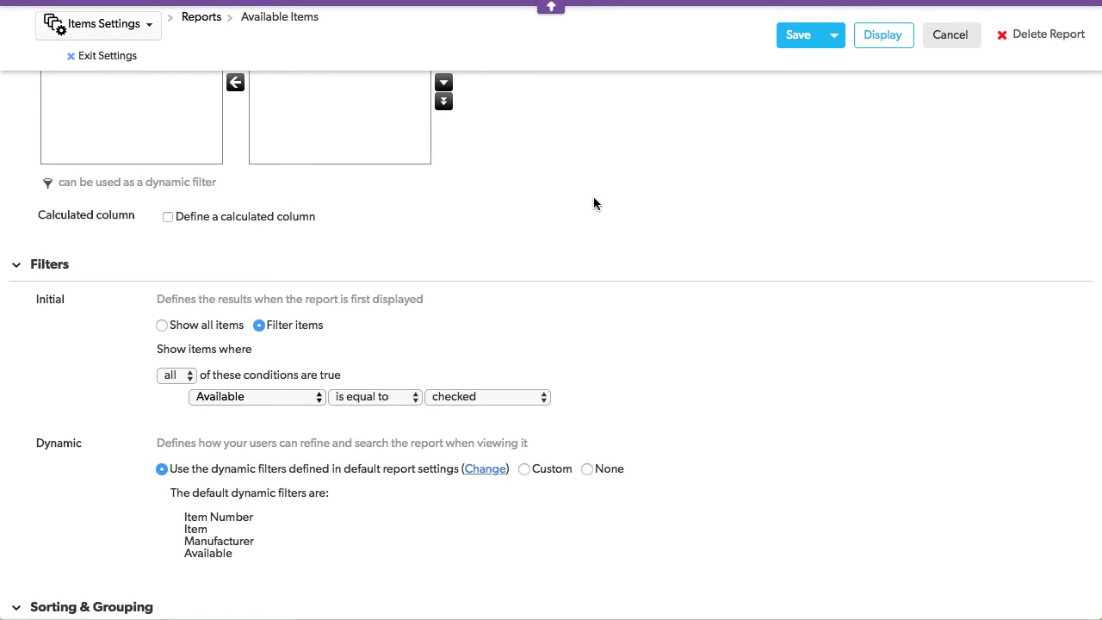
{"action": "scroll", "coordinate": [614, 177], "scroll_direction": "up", "scroll_amount": 10}
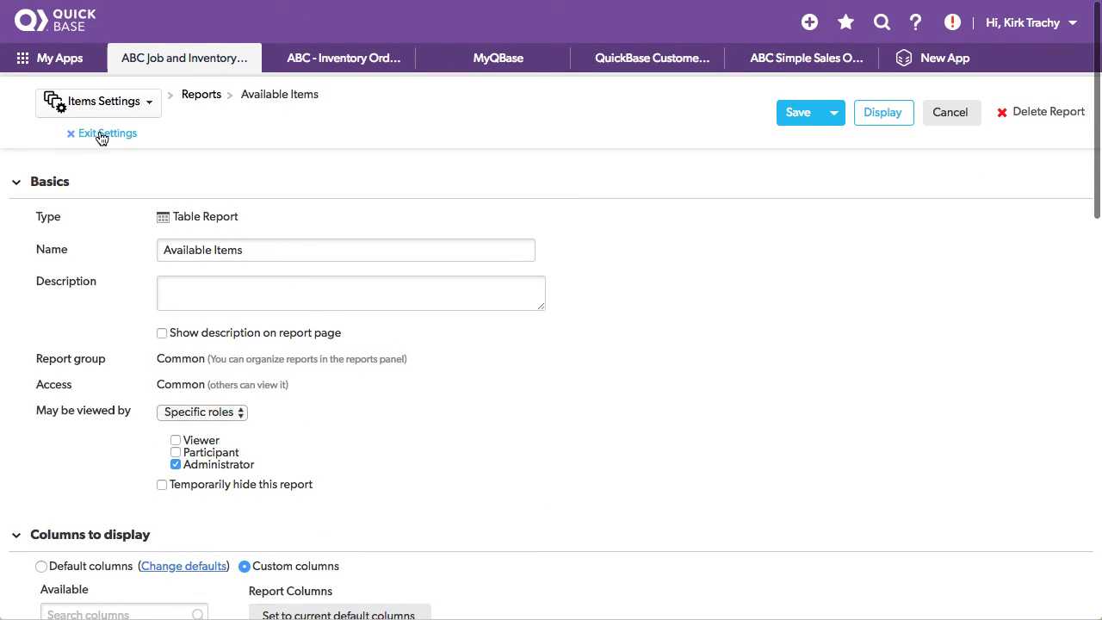
{"action": "left_click", "coordinate": [104, 135]}
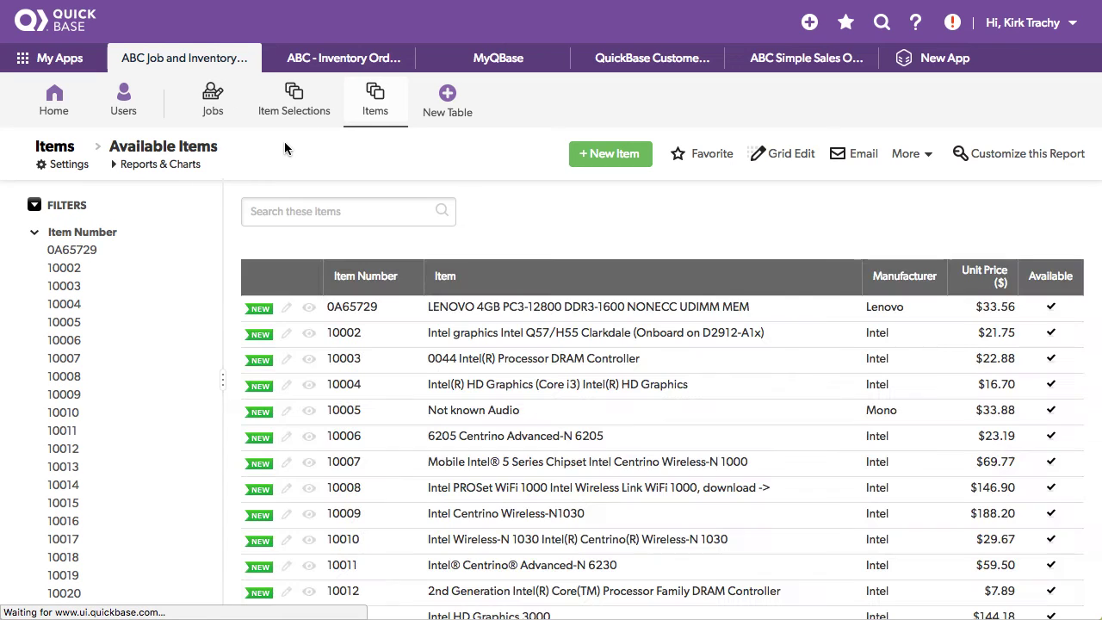
- Start a new Item Selection and check the Item Number list offers 0A65729 but no reserved items
{"action": "left_click", "coordinate": [293, 114]}
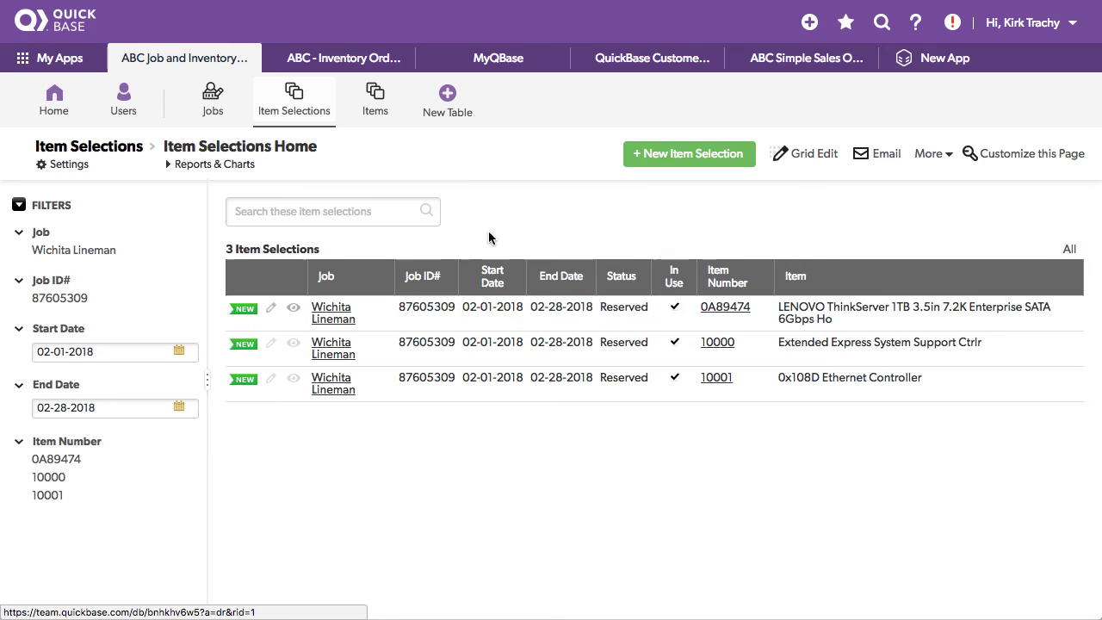
{"action": "left_click", "coordinate": [648, 157]}
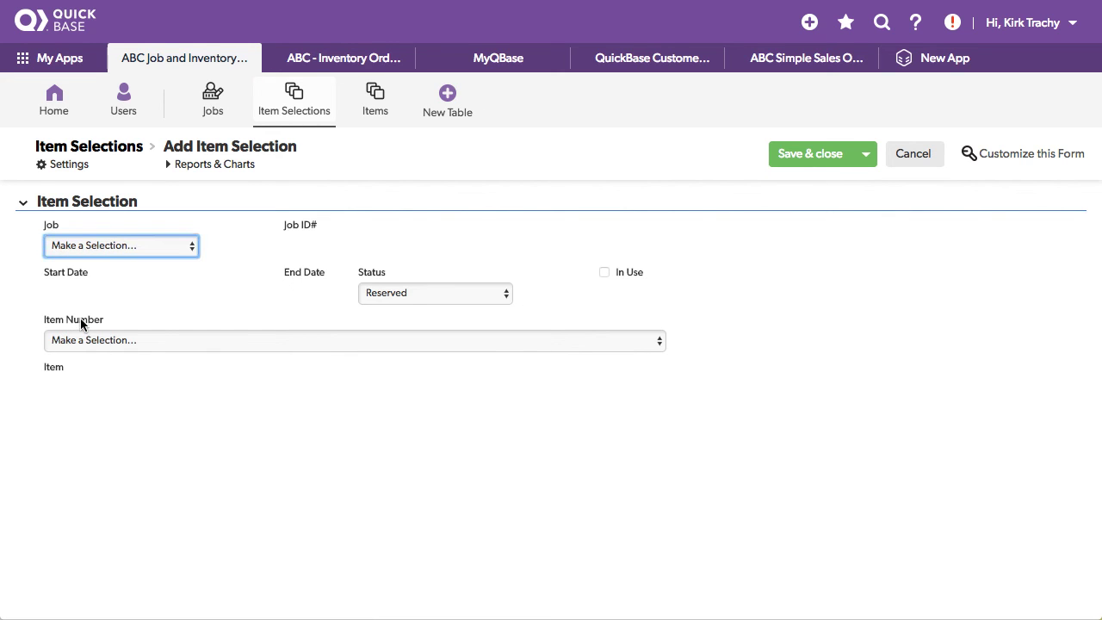
{"action": "left_click", "coordinate": [143, 341]}
{"action": "left_click", "coordinate": [144, 341]}
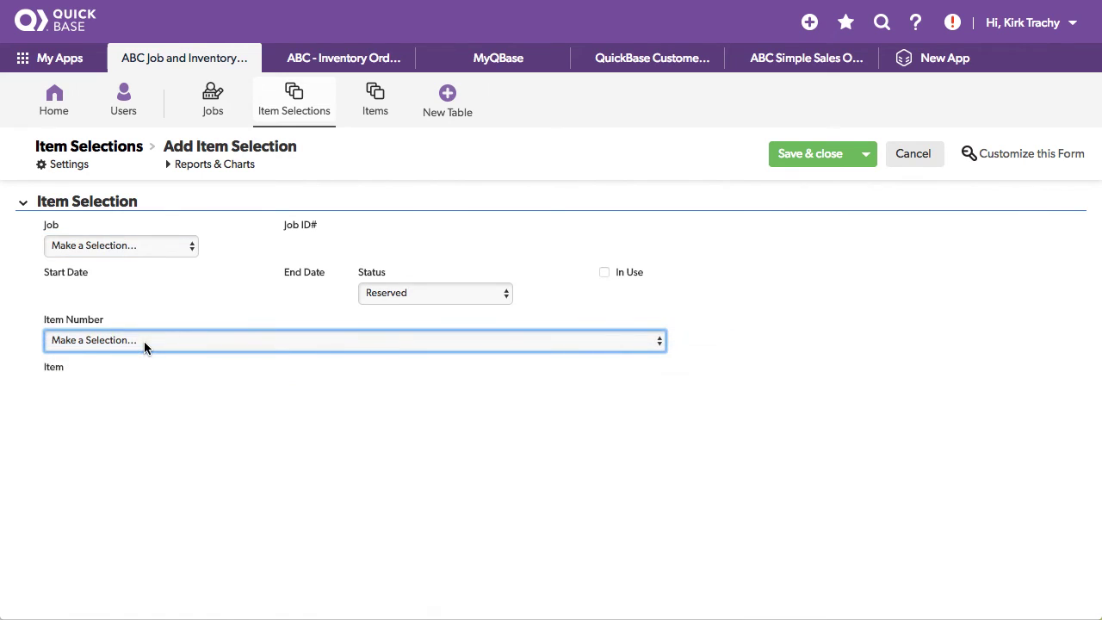
{"action": "left_click", "coordinate": [144, 341]}
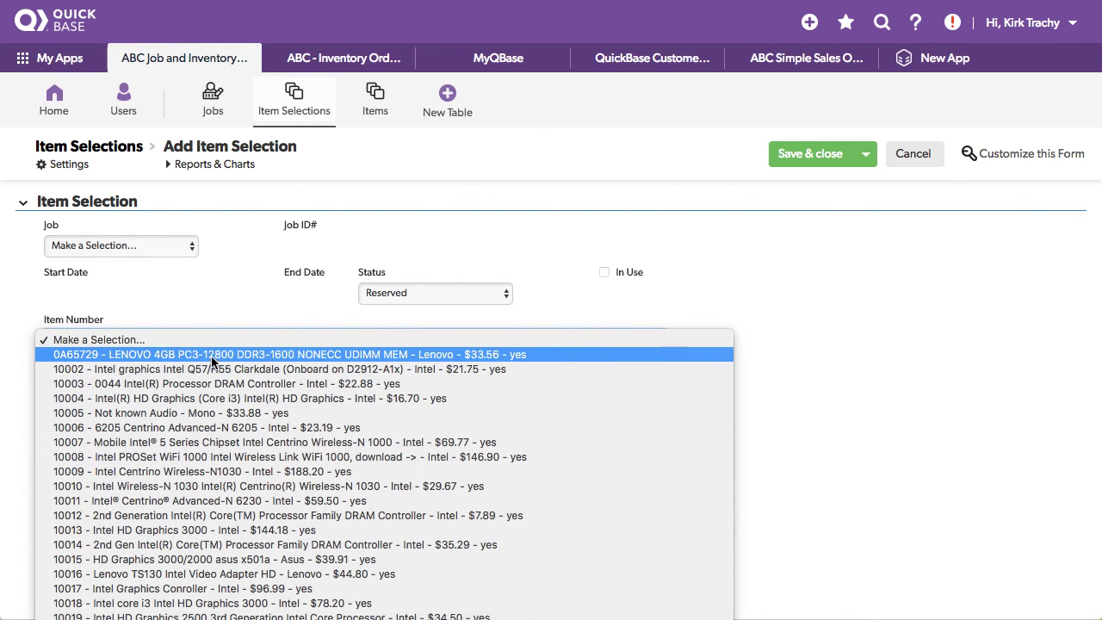
{"action": "left_click", "coordinate": [147, 293]}
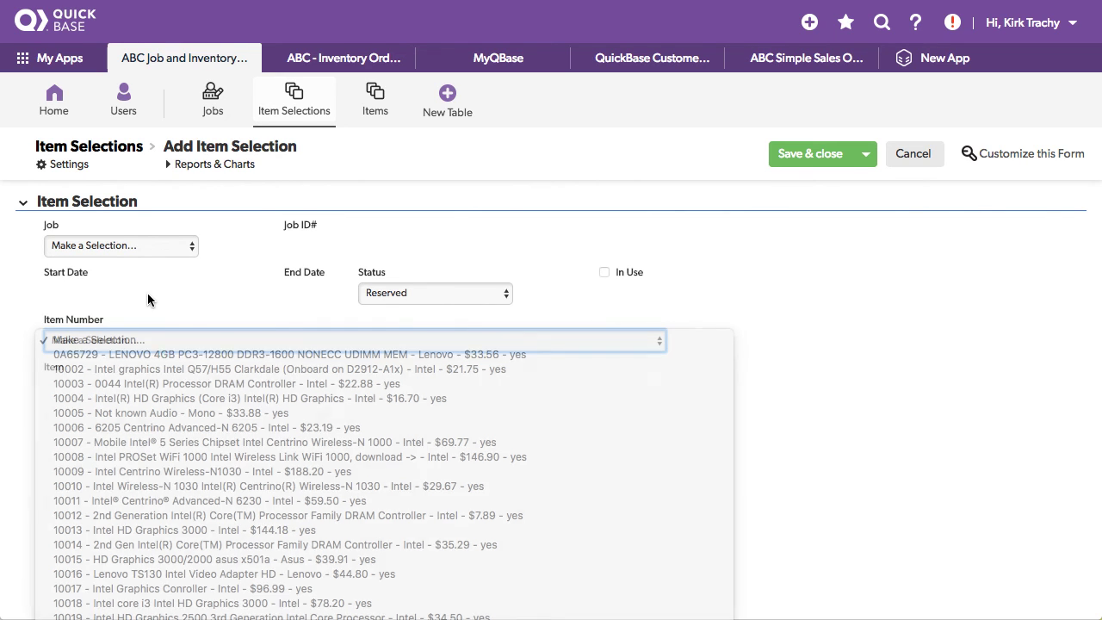
- Check the Item Number field's properties: its data-entry picker uses the Available Items report
{"action": "right_click", "coordinate": [70, 320]}
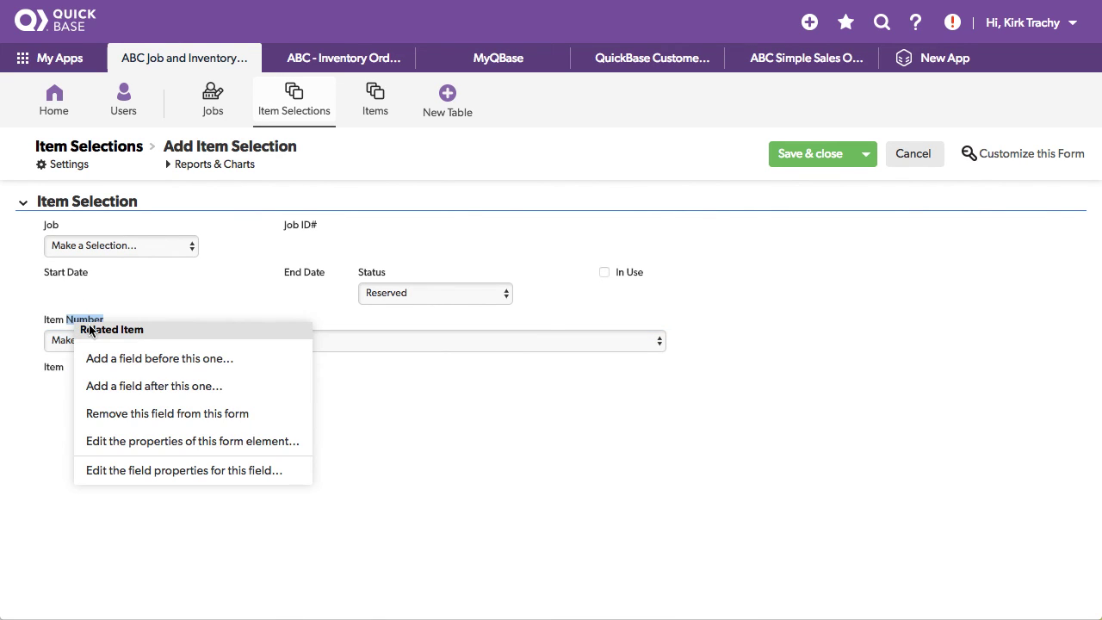
{"action": "left_click", "coordinate": [215, 441]}
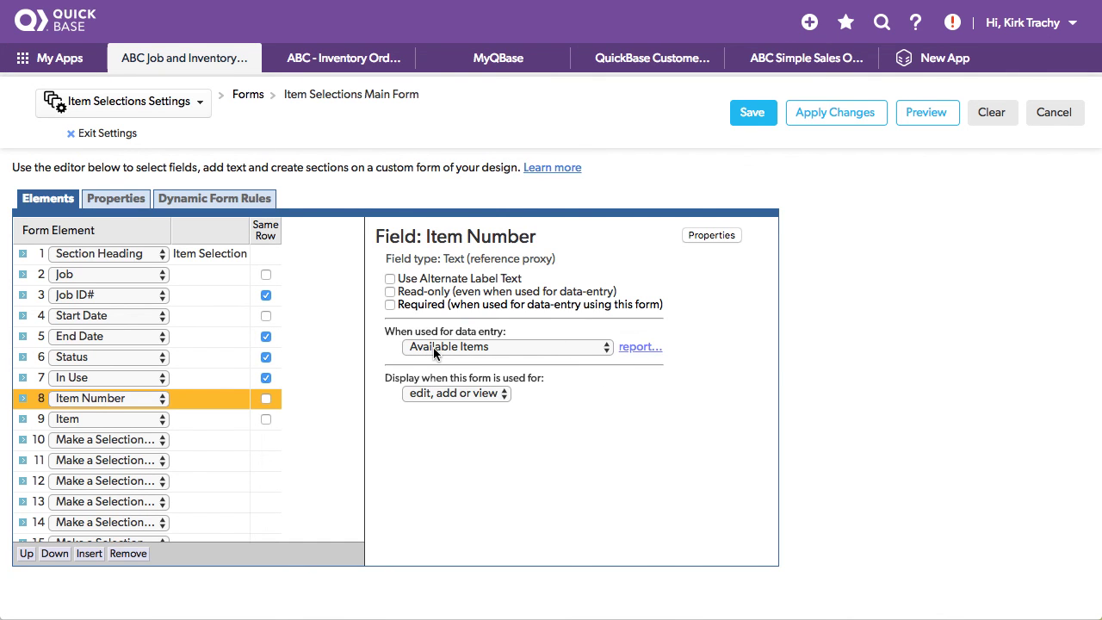
{"action": "left_click", "coordinate": [558, 347]}
{"action": "left_click", "coordinate": [560, 347]}
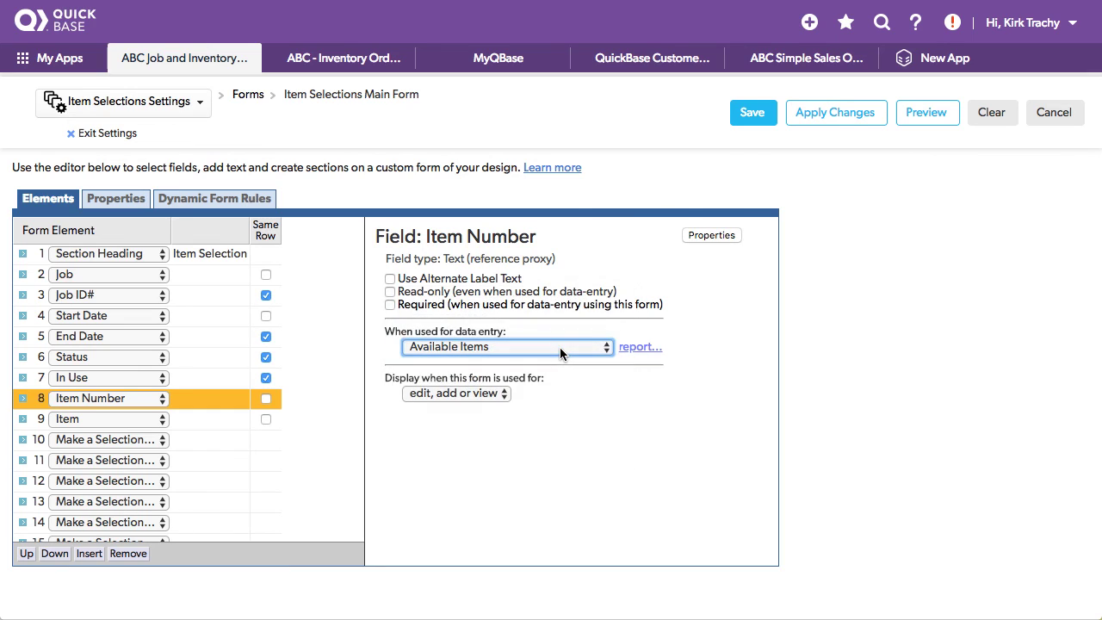
{"action": "left_click", "coordinate": [560, 347]}
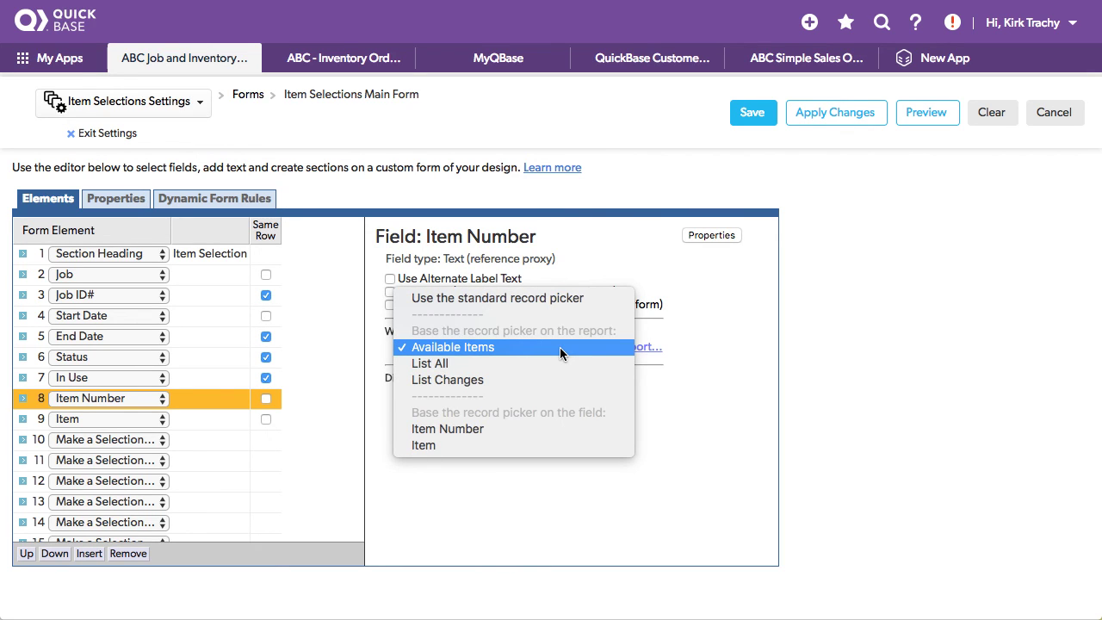
{"action": "left_click", "coordinate": [888, 388]}
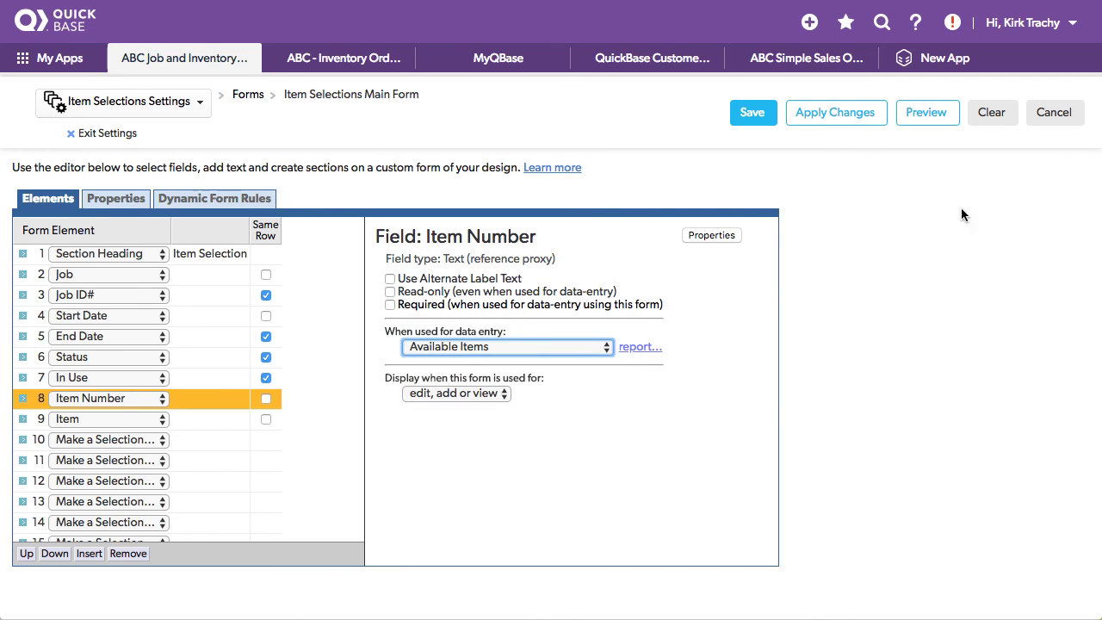
{"action": "left_click", "coordinate": [184, 62]}
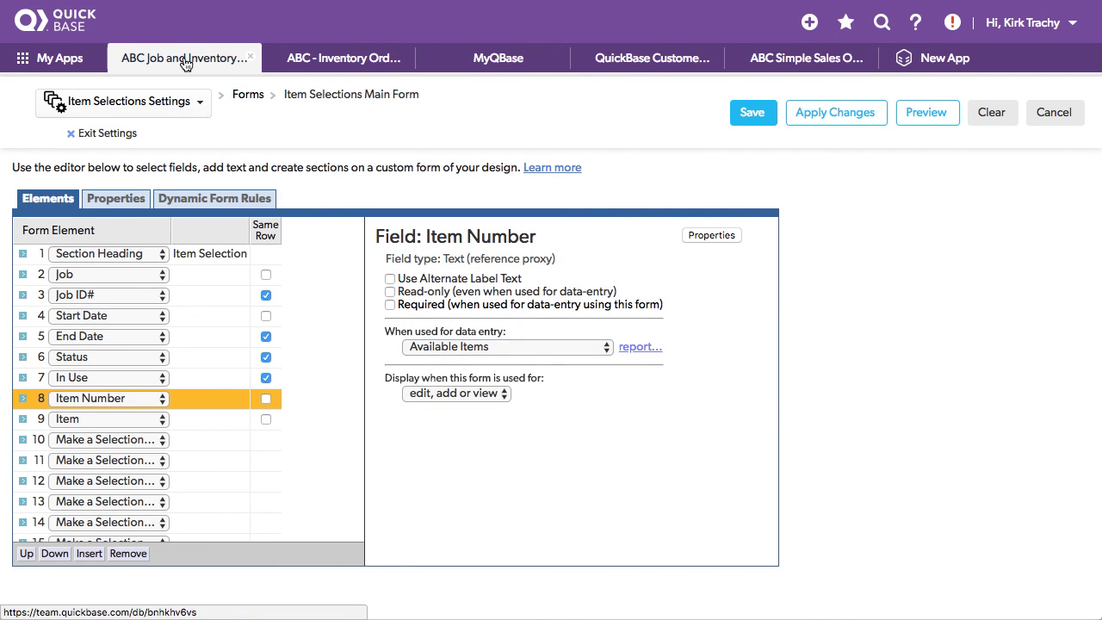